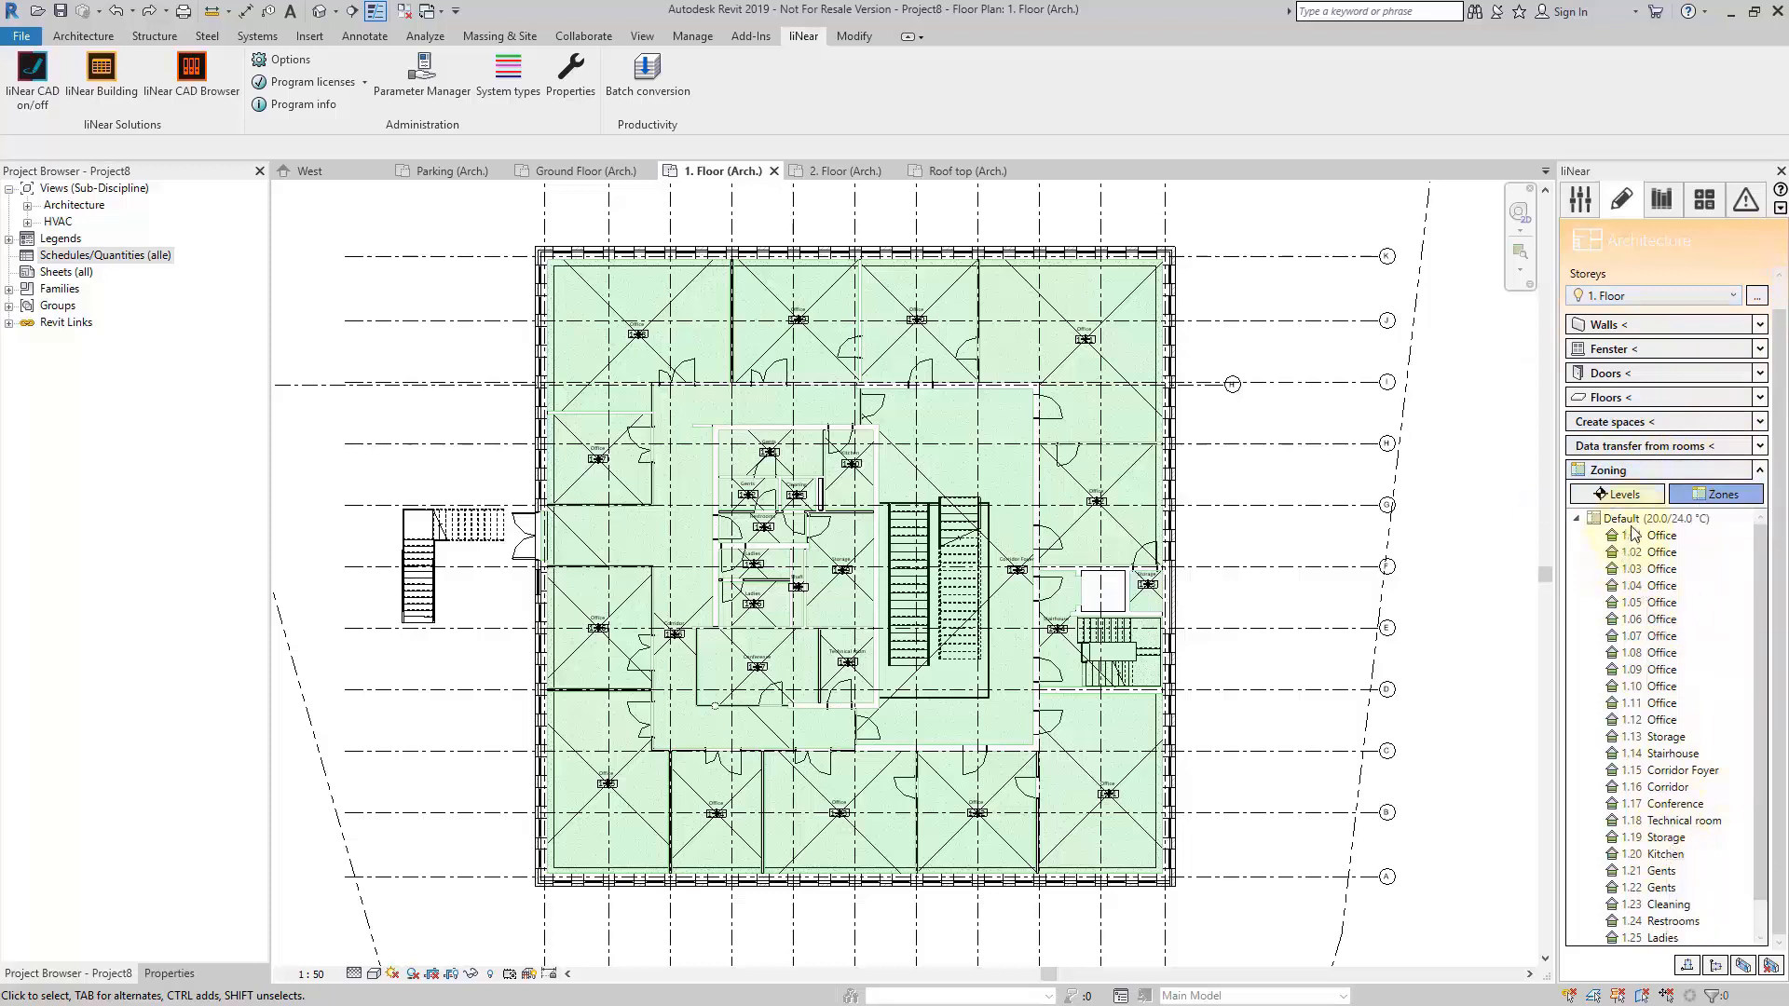
Compare the 1. Floor room list sorted by levels with the list sorted by zones in the zoning tree.
mouse_move(1632, 533)
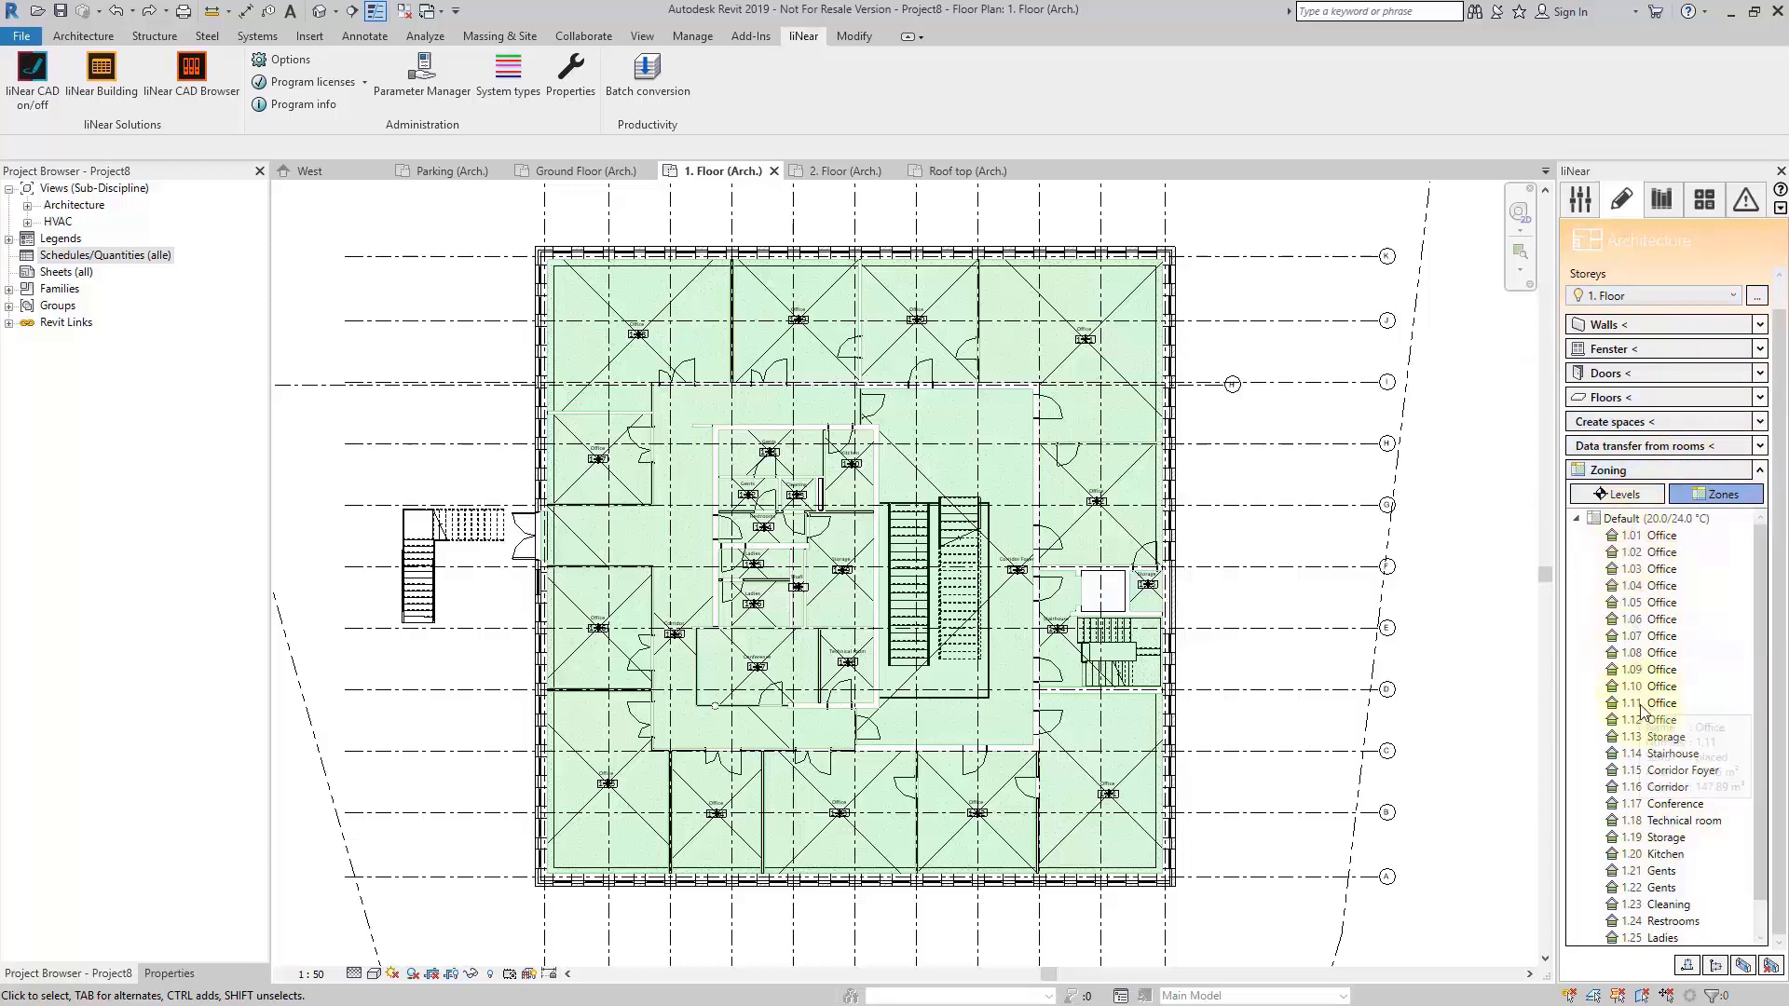
left_click(1613, 497)
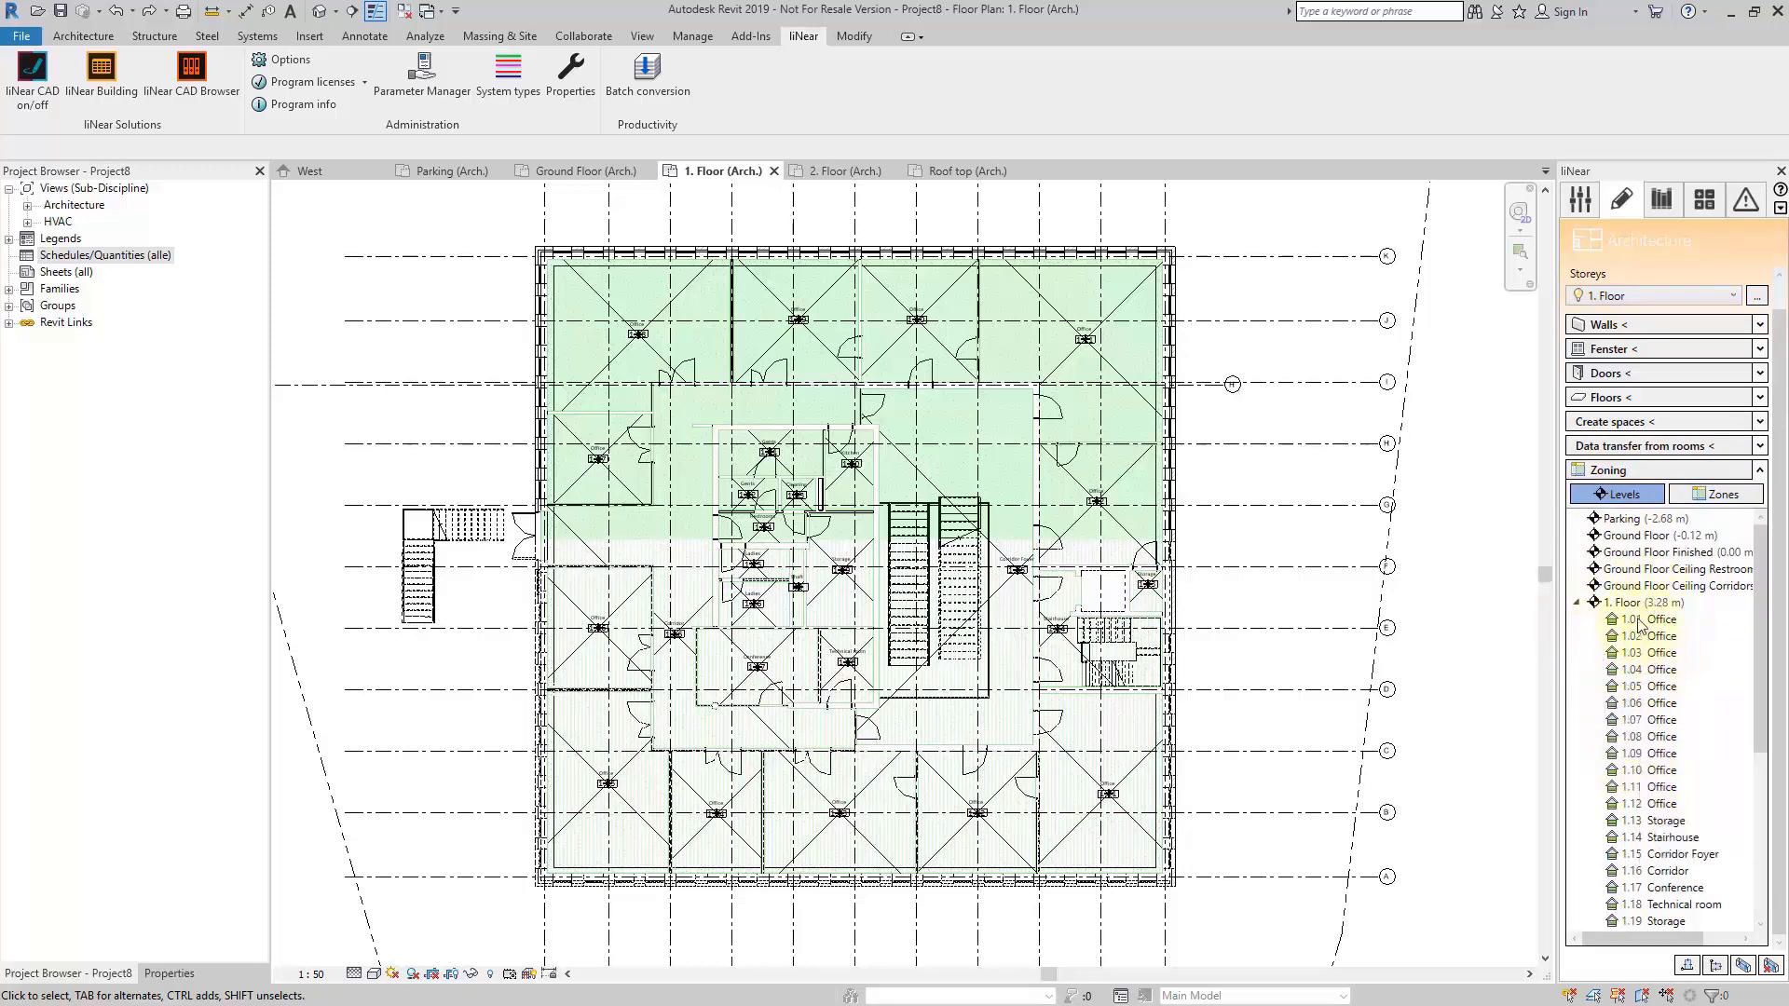
mouse_move(1639, 626)
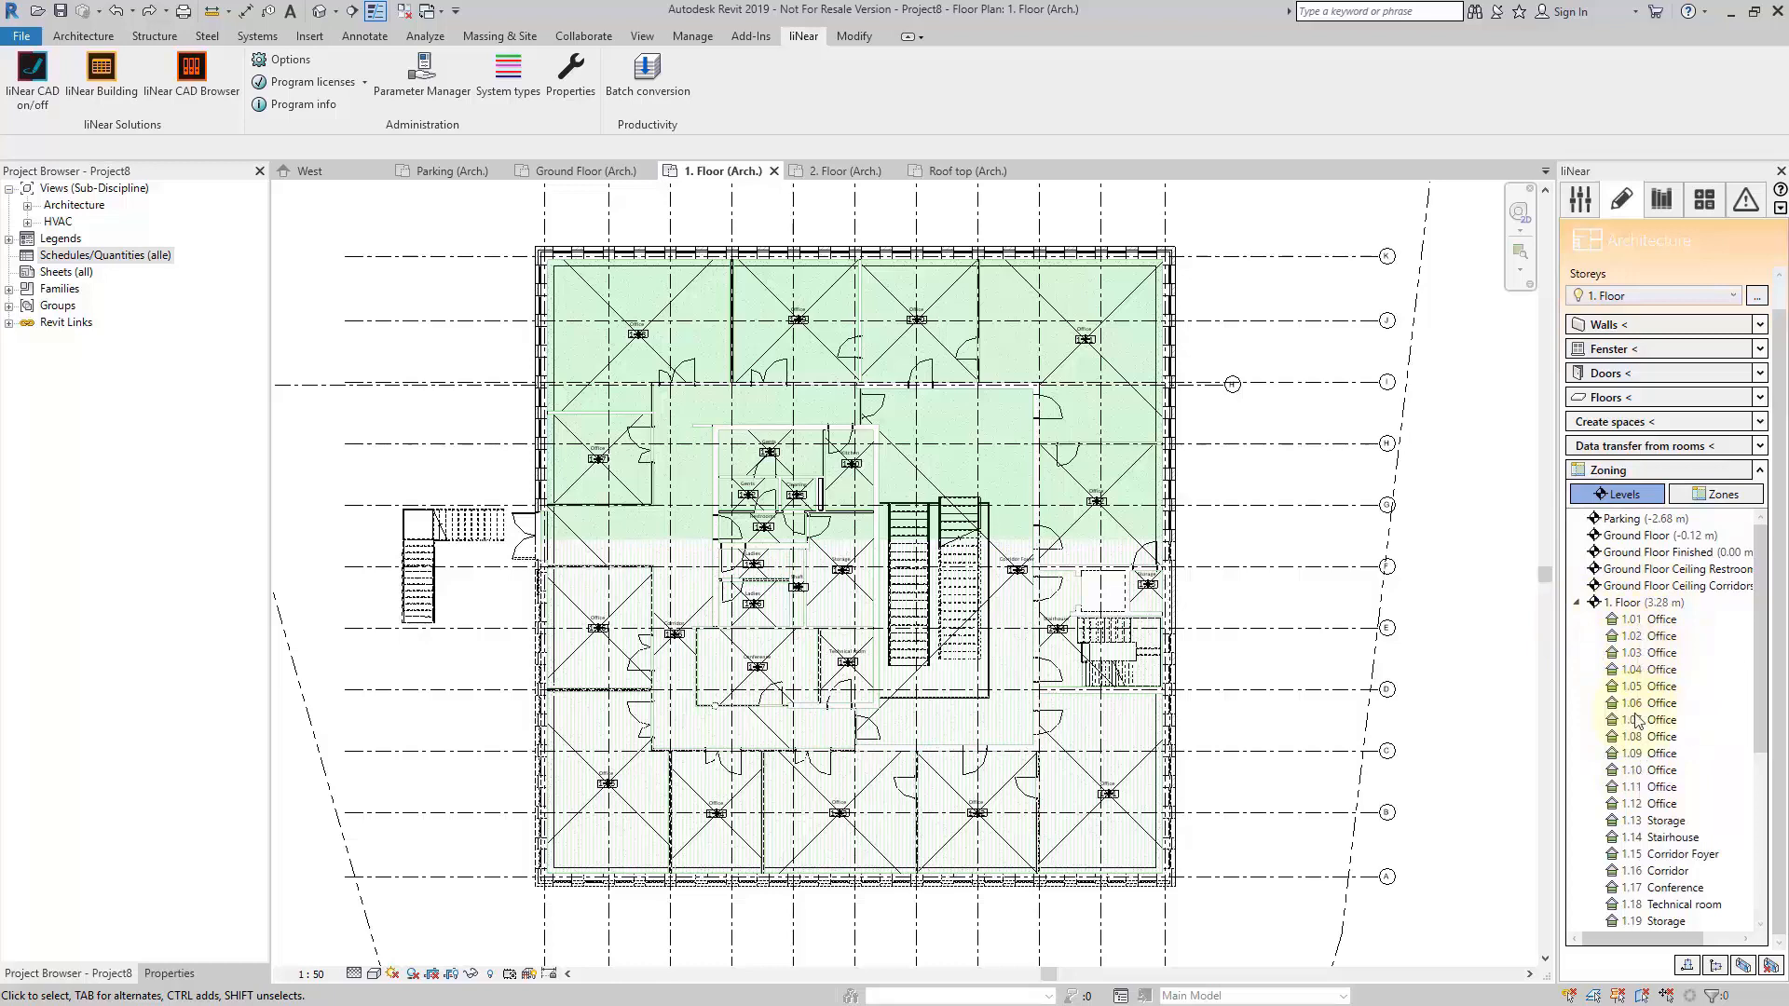
mouse_move(1637, 721)
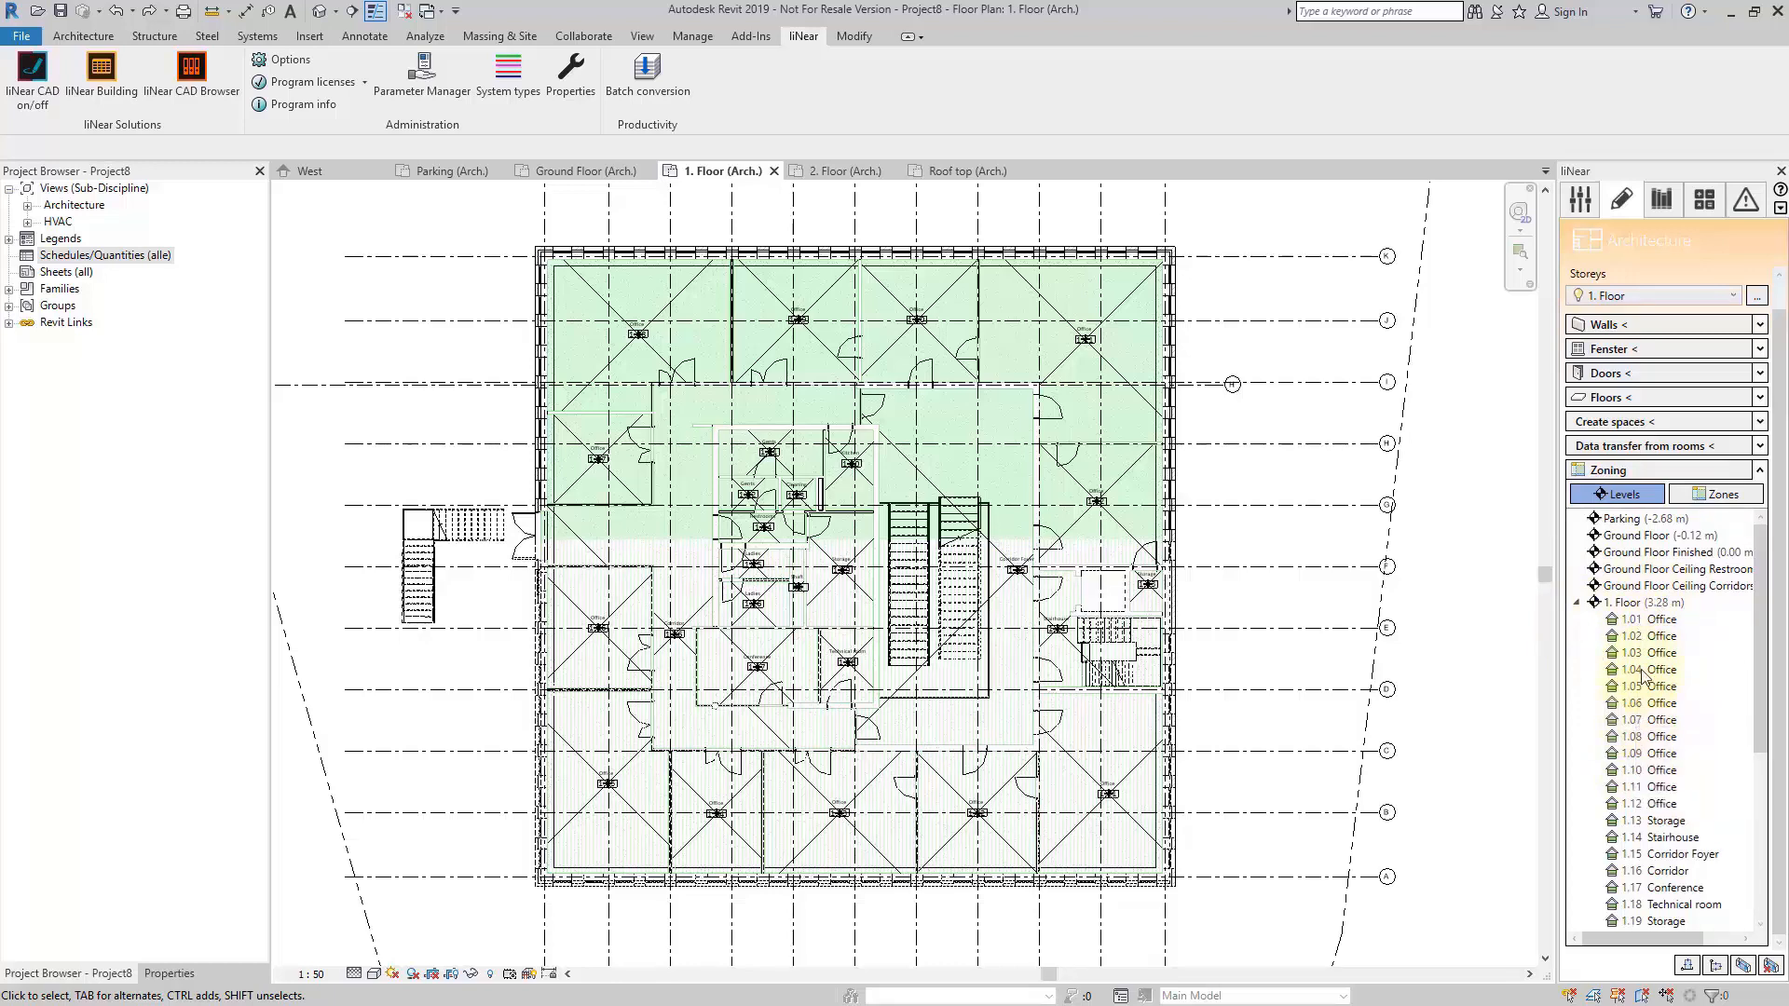
left_click(1722, 497)
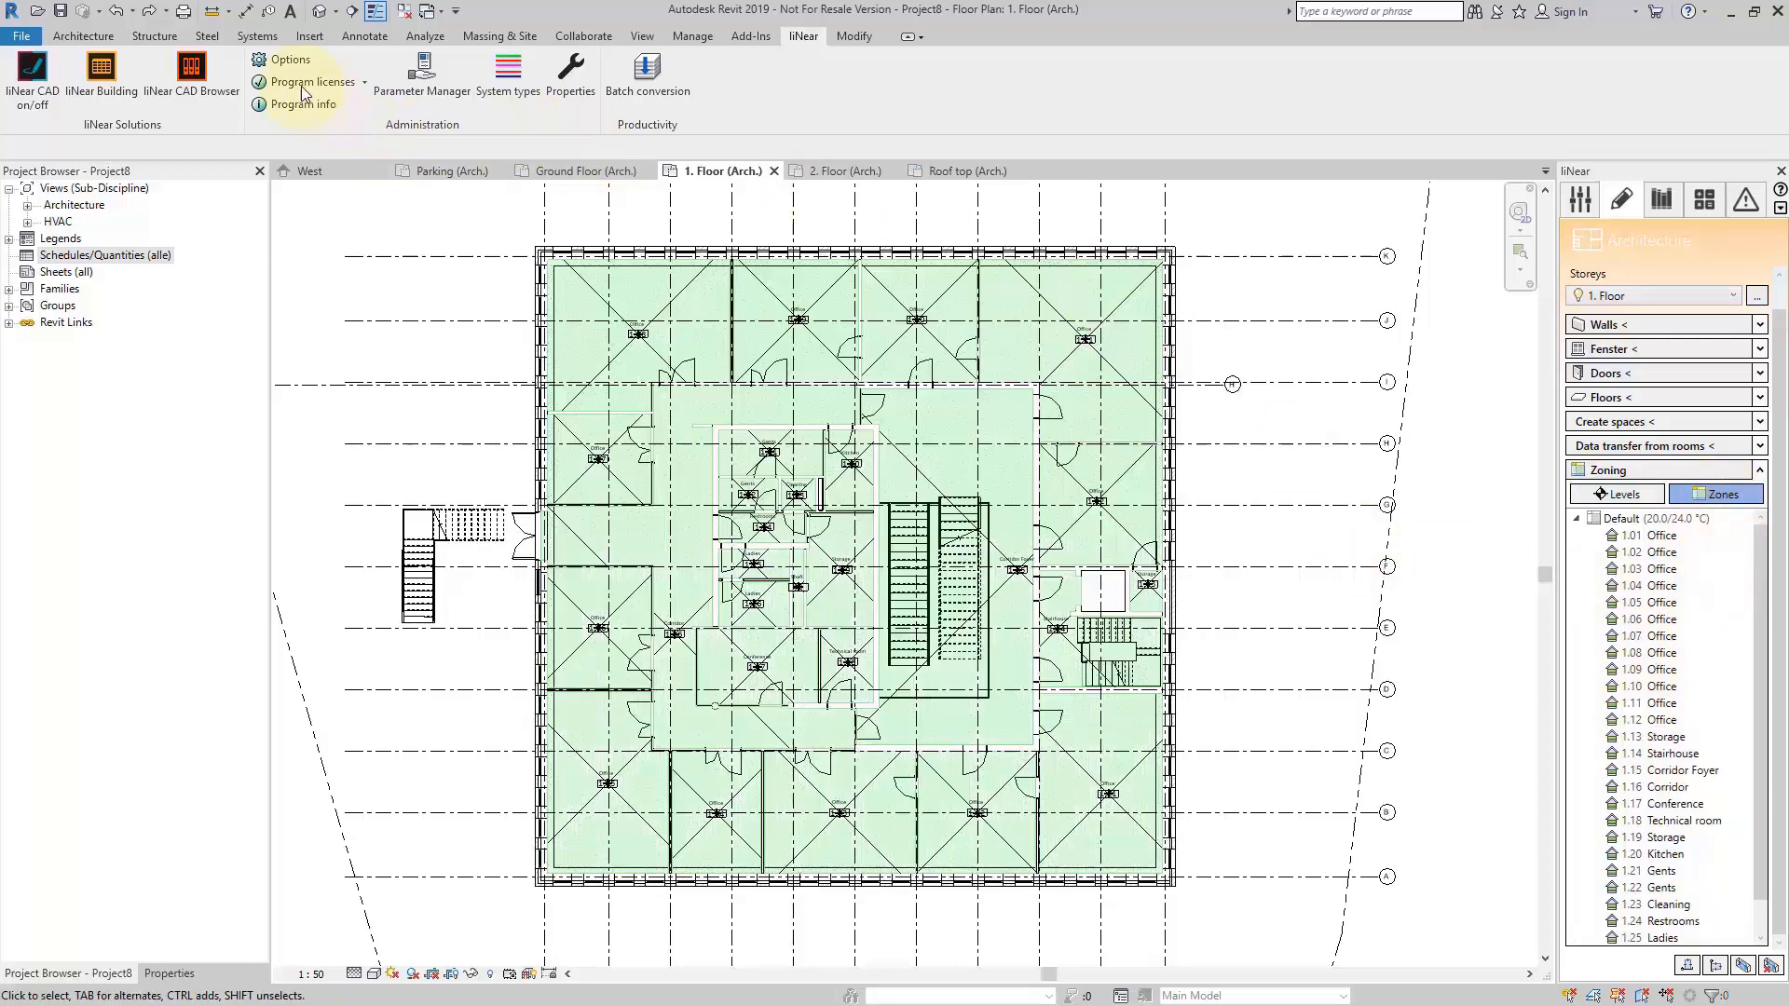
Review the zone templates and their target temperatures in the liNear Building Analyse options.
left_click(279, 59)
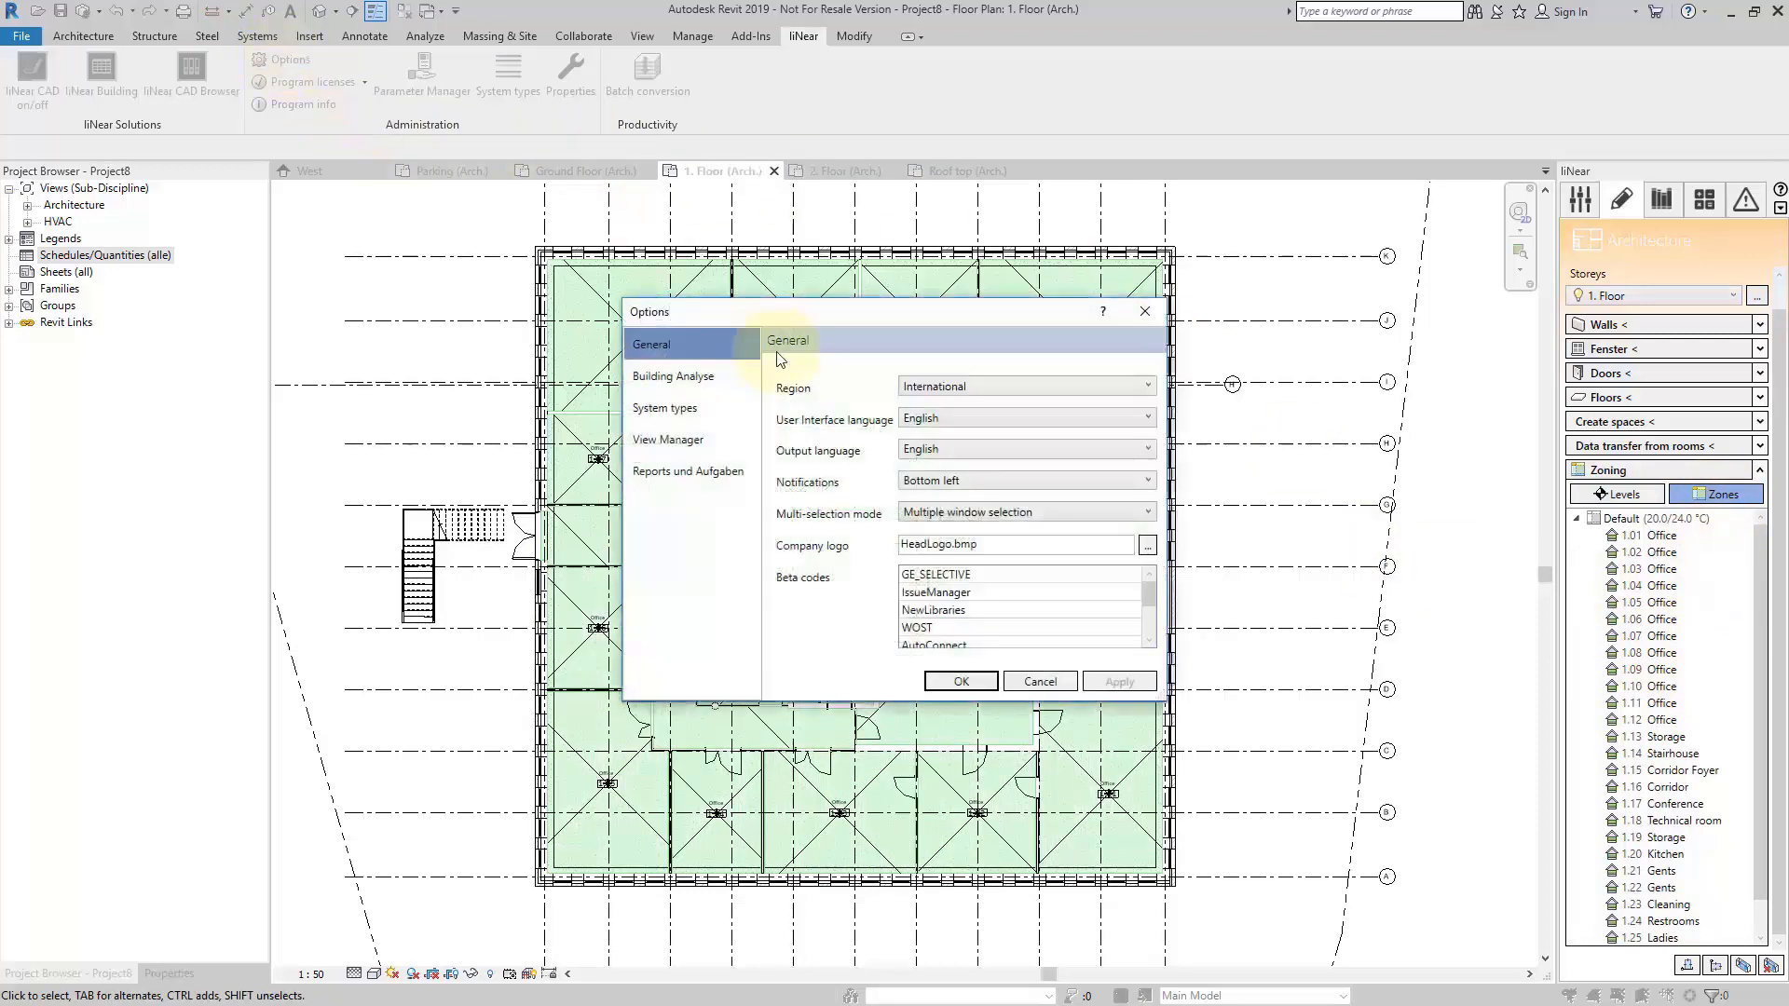
left_click(651, 375)
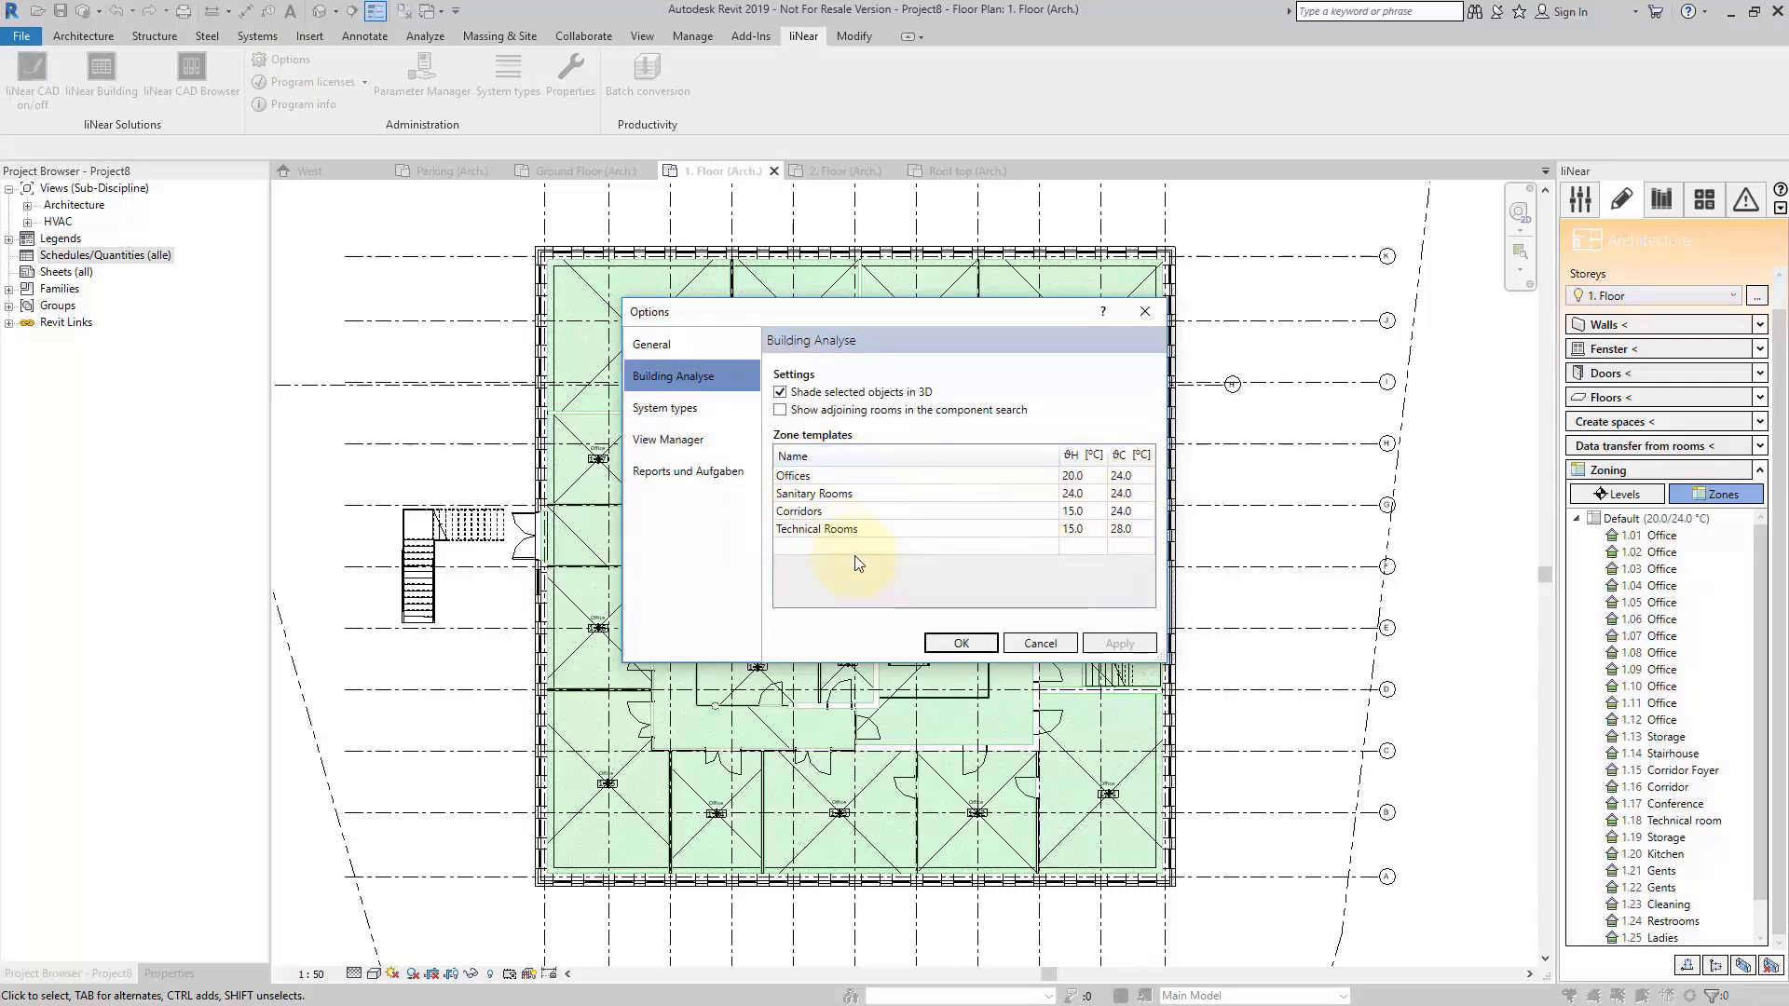
left_click(957, 643)
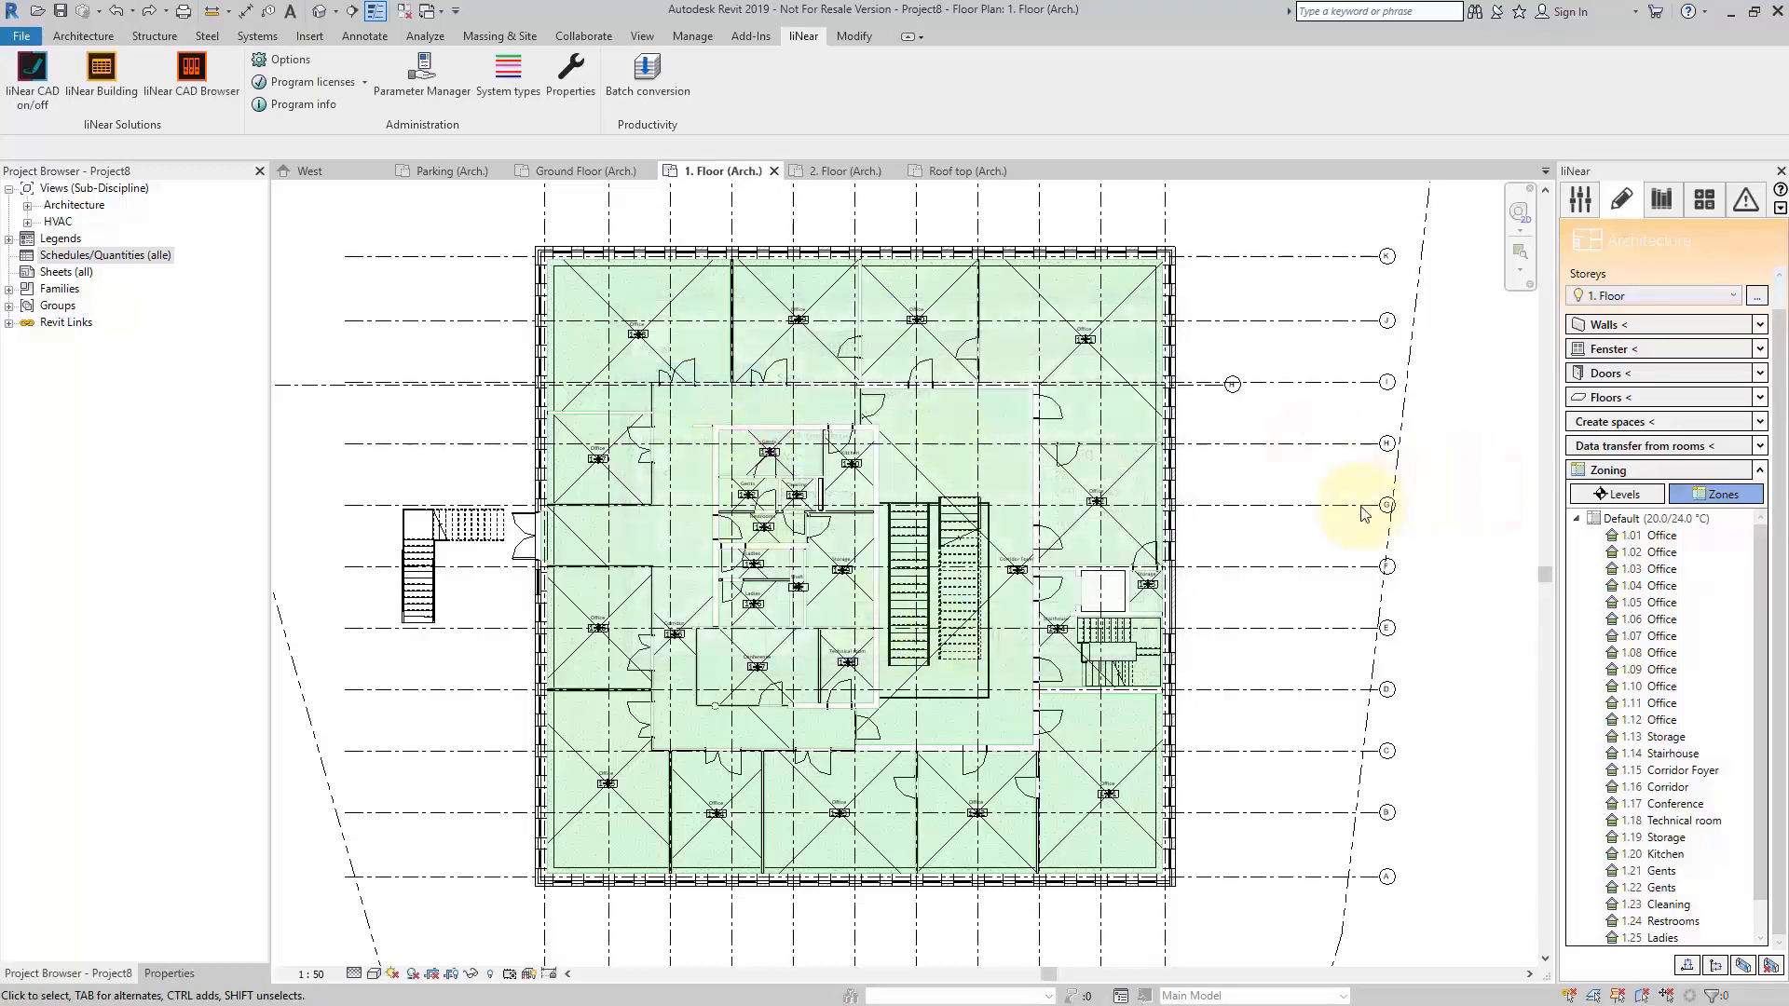
Move office rooms 1.01 to 1.12 from the Default zone into a new zone based on the Offices (20.0/24.0 °C) template.
left_click(1666, 538)
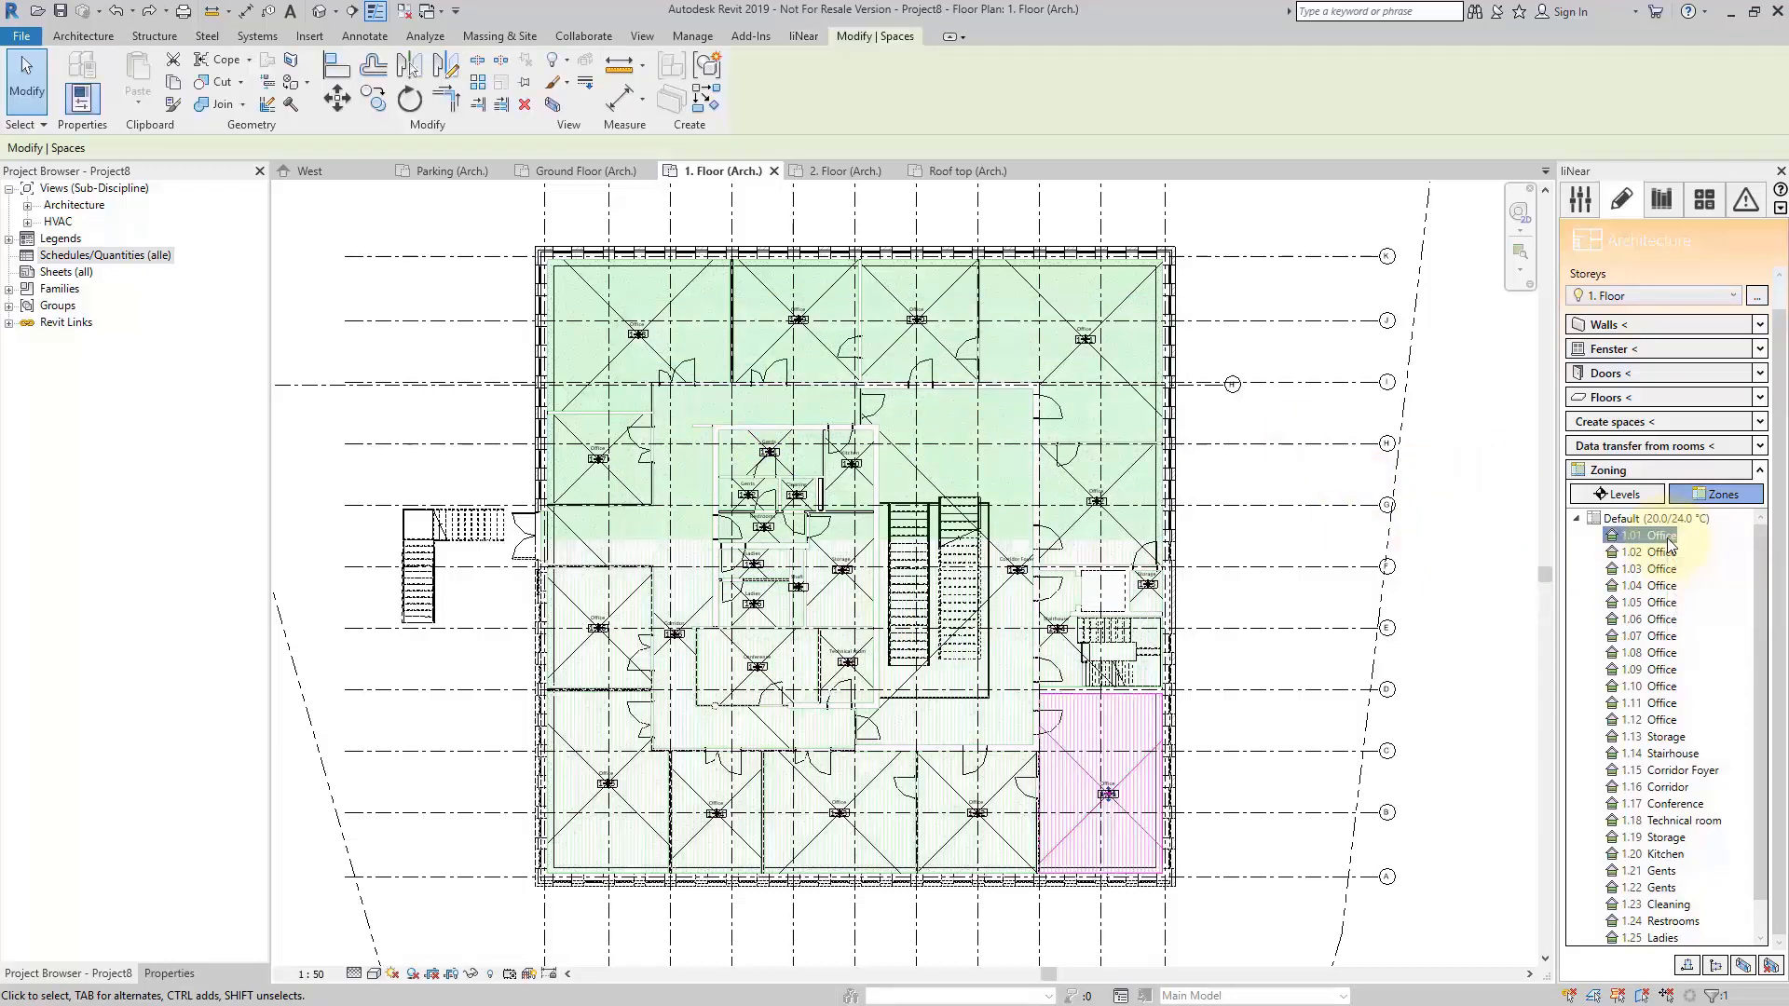
left_click(1661, 720, "shift")
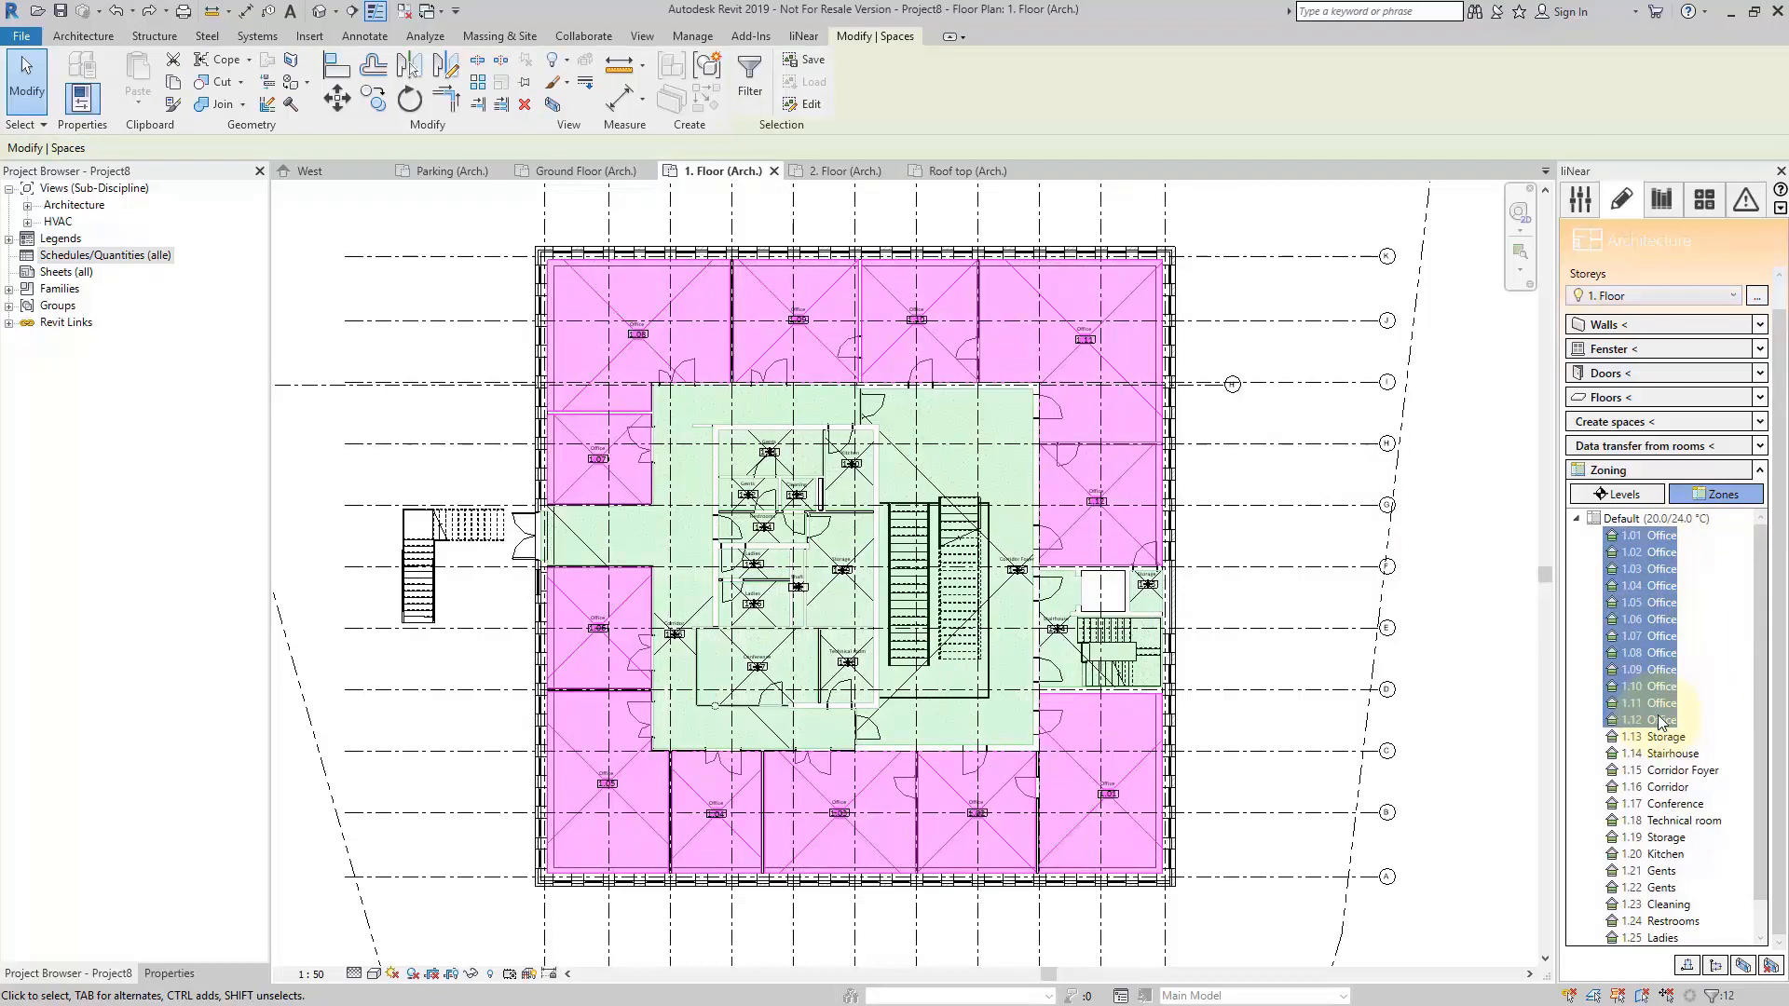
right_click(1649, 596)
mouse_move(1555, 697)
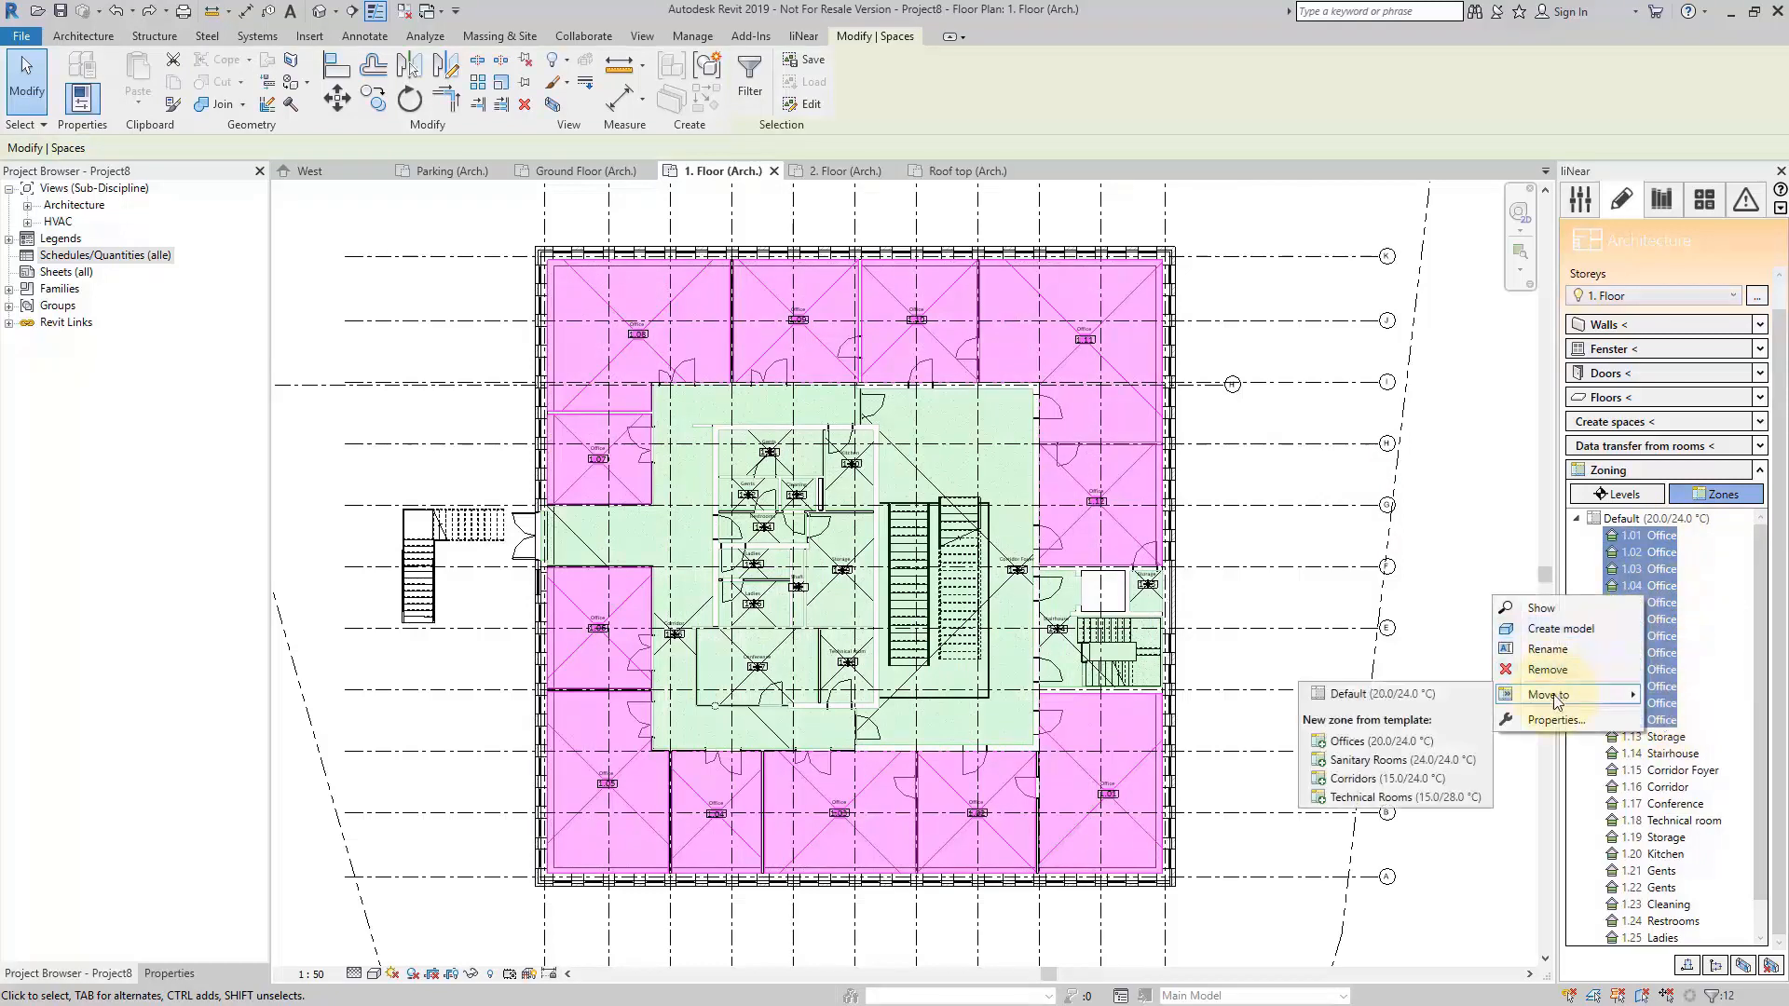
left_click(1375, 742)
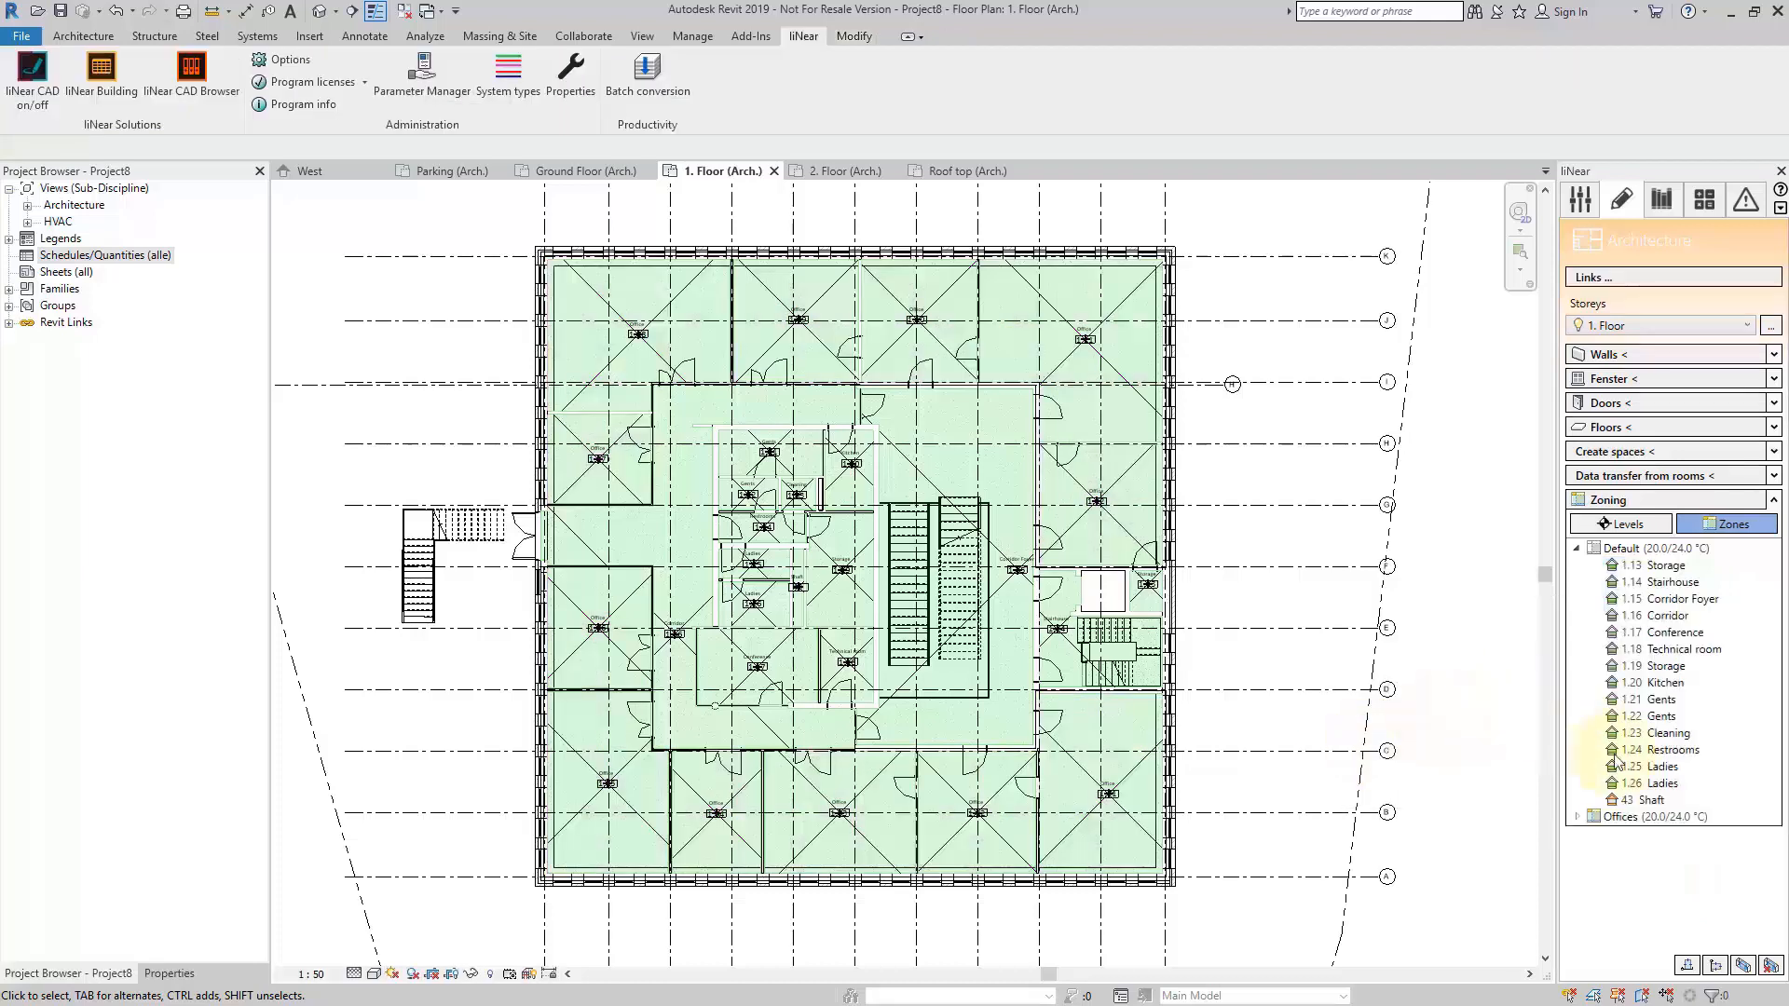
Move rooms 1.20 Kitchen to 1.26 Ladies into a new zone based on the Sanitary Rooms (24.0/24.0 °C) template.
left_click(1667, 684)
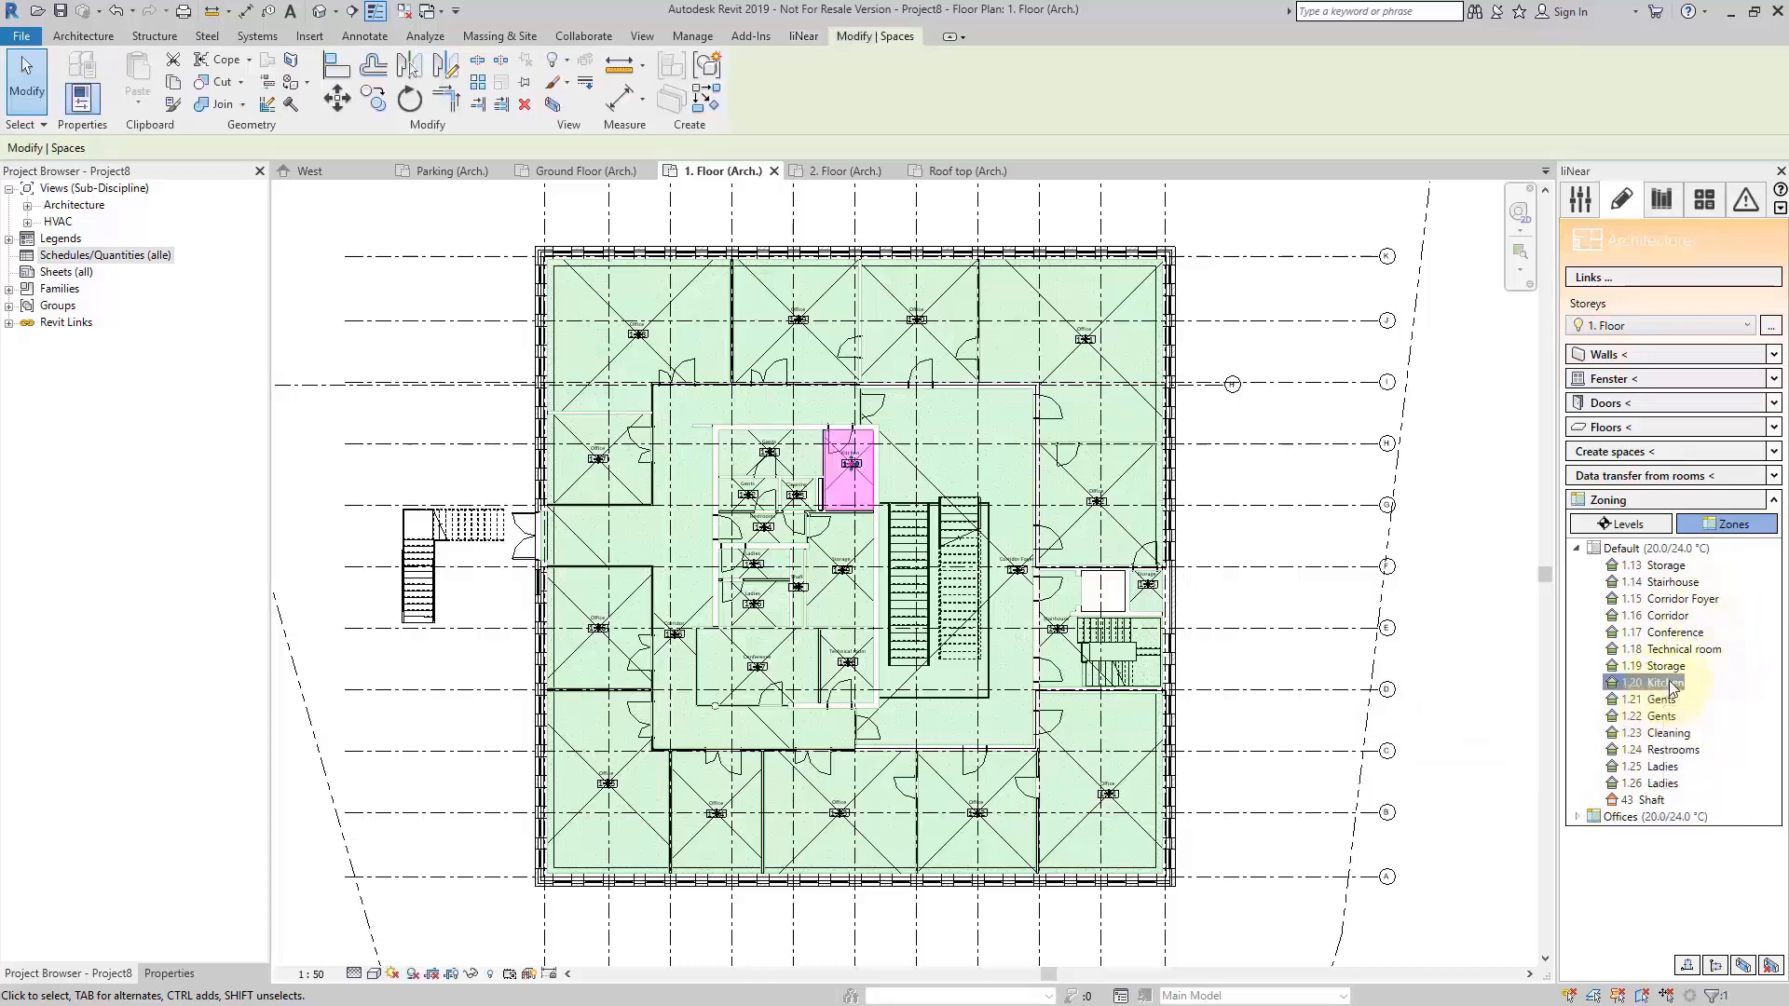
left_click(1662, 700, "ctrl")
left_click(1663, 717, "ctrl")
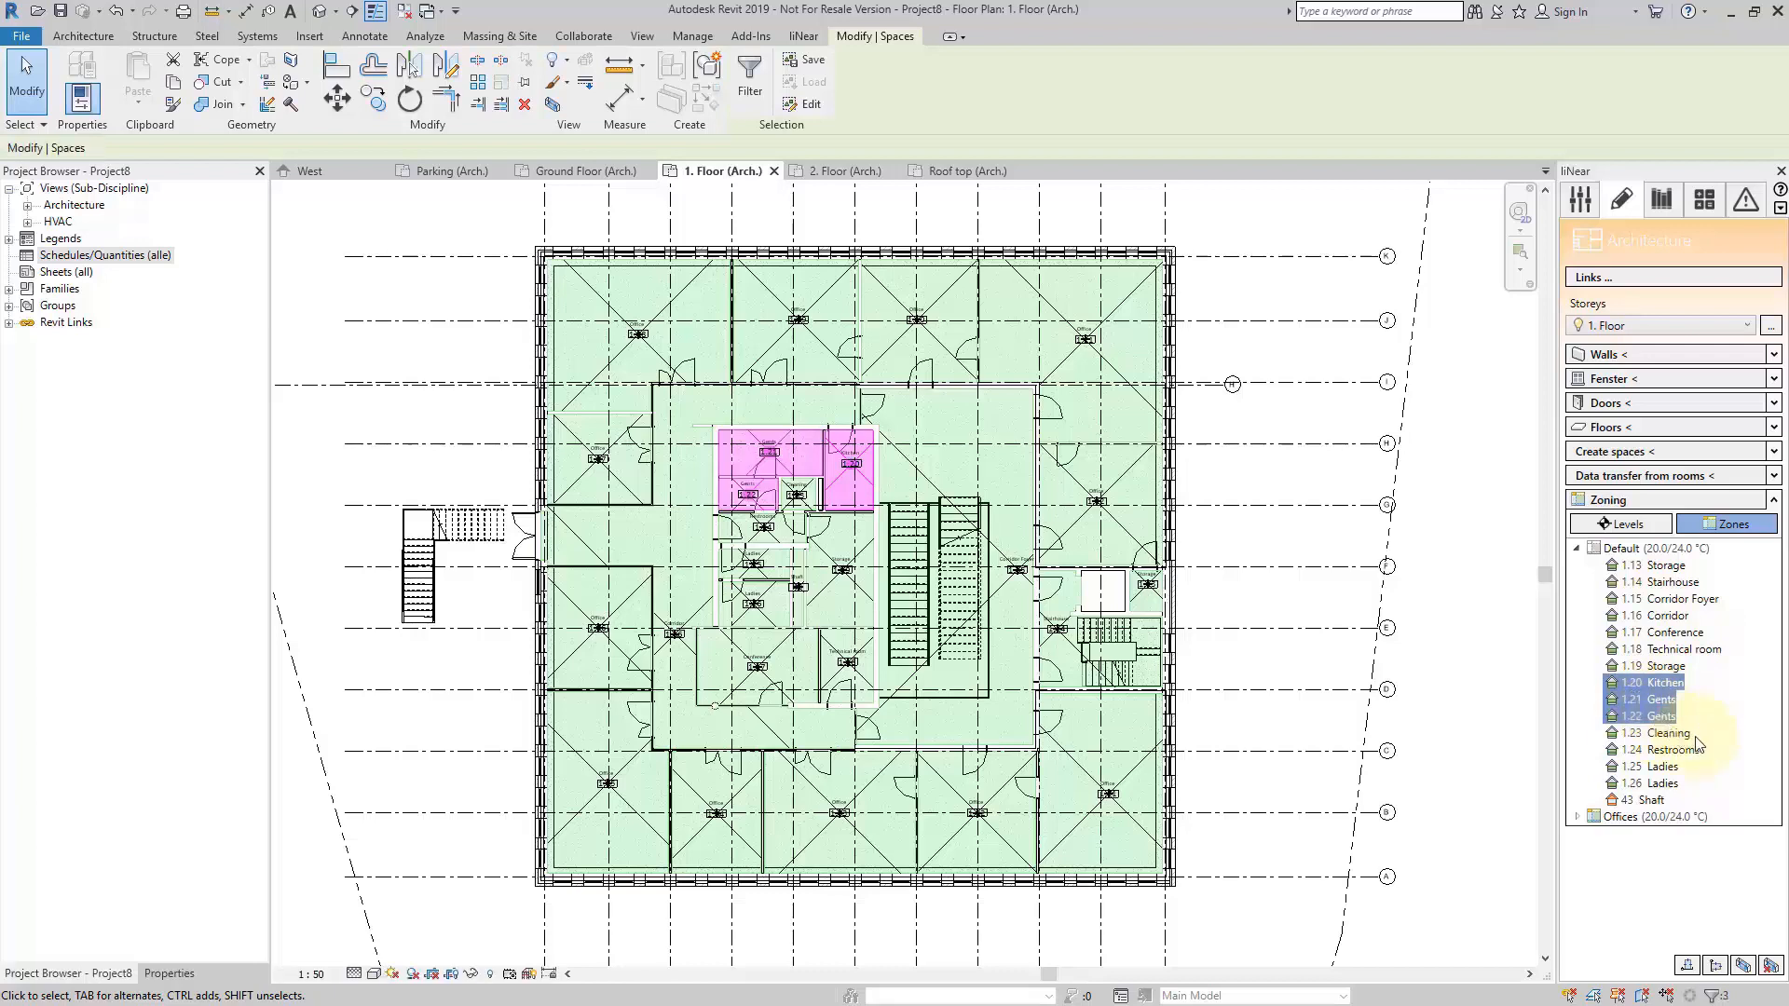
left_click(1670, 734, "ctrl")
left_click(1673, 750, "ctrl")
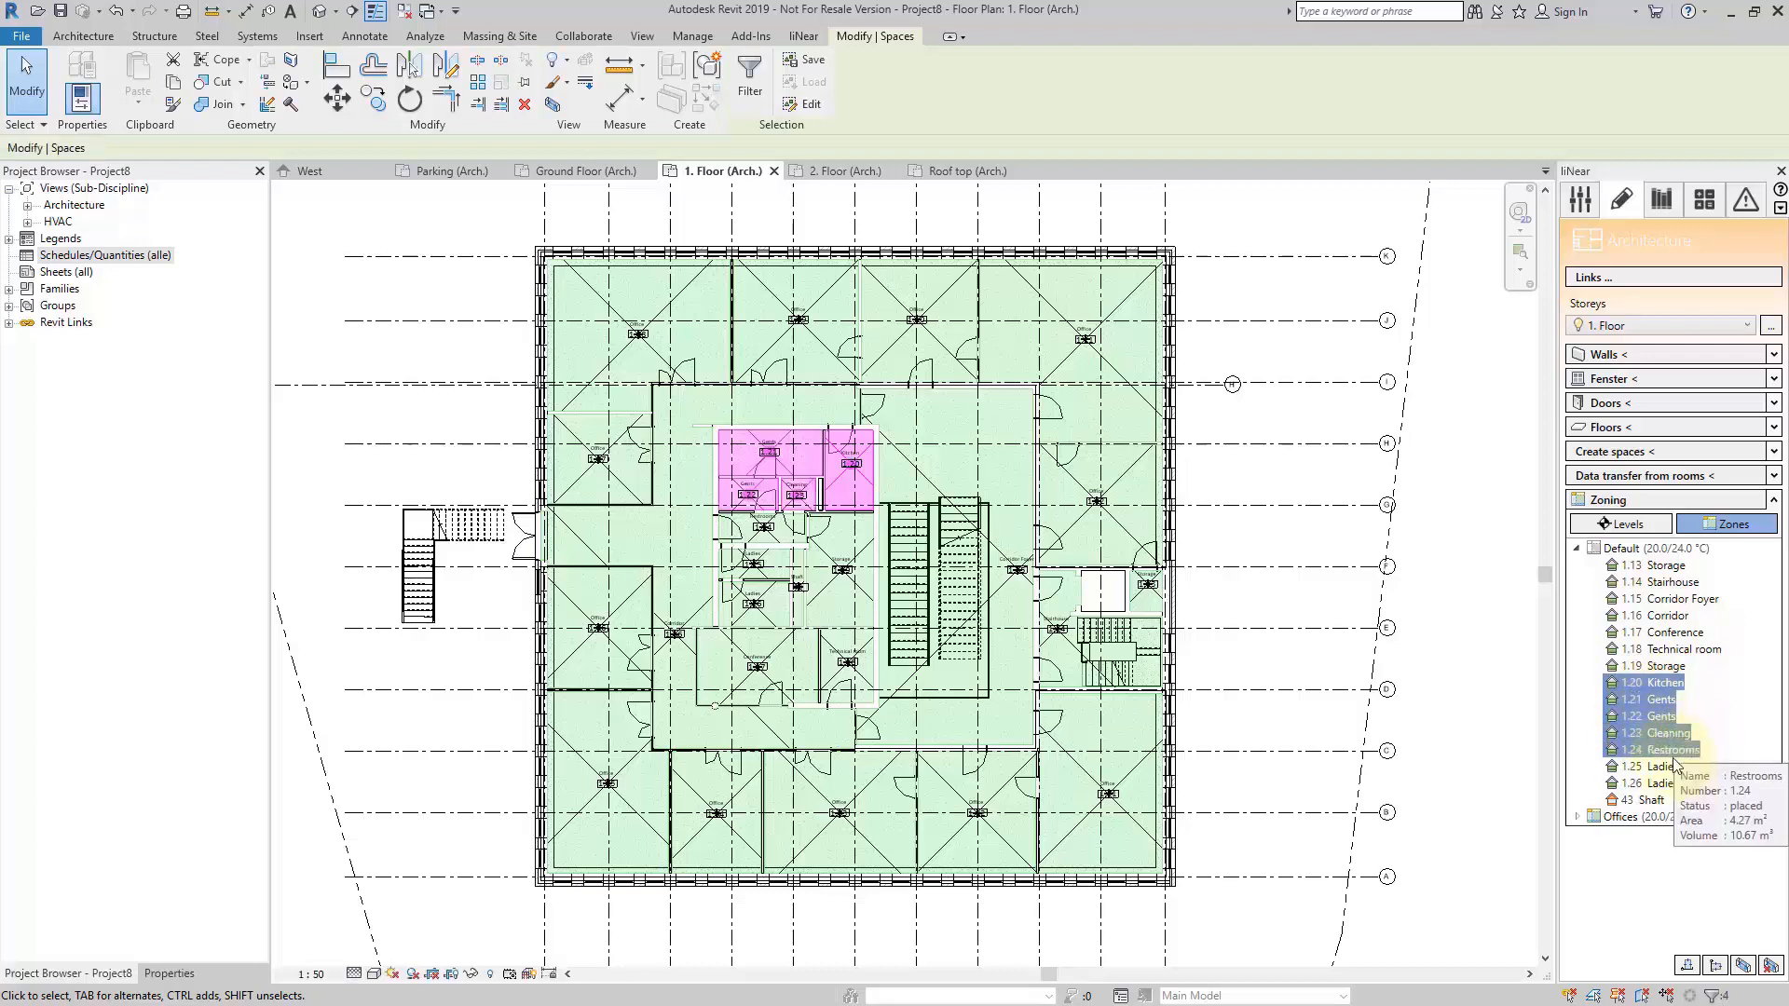
left_click(1663, 767, "ctrl")
left_click(1666, 783, "ctrl")
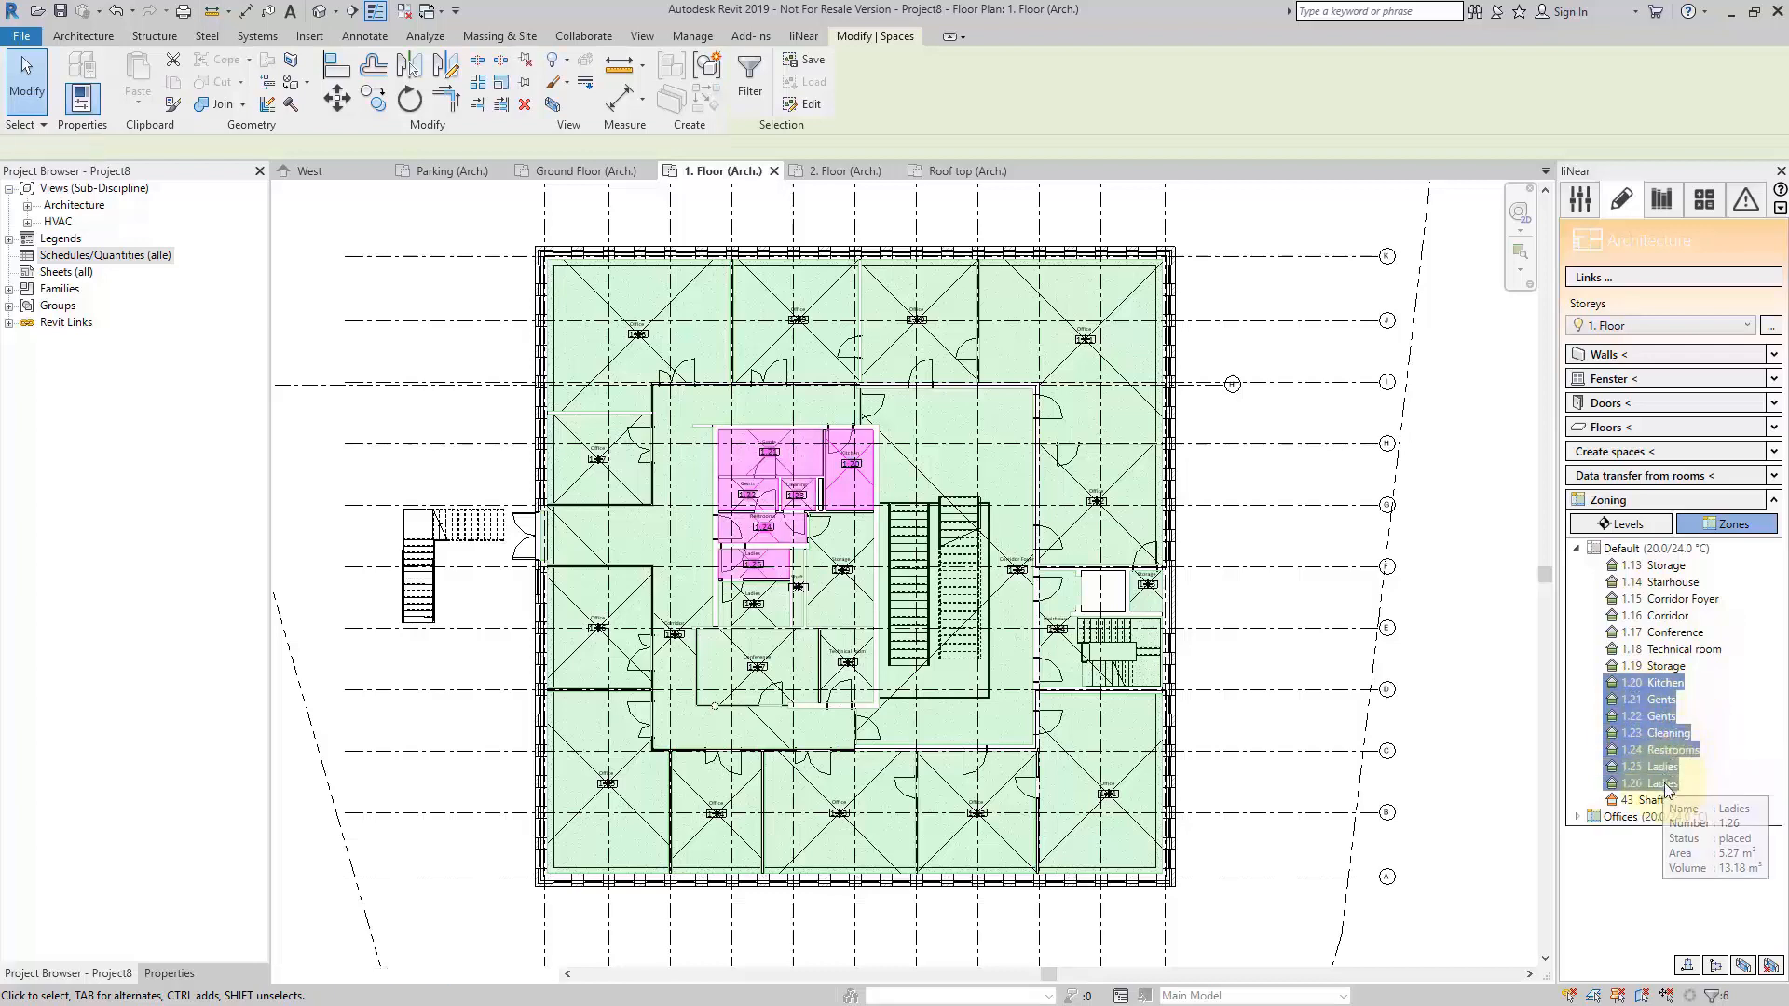
right_click(1651, 733)
mouse_move(1573, 829)
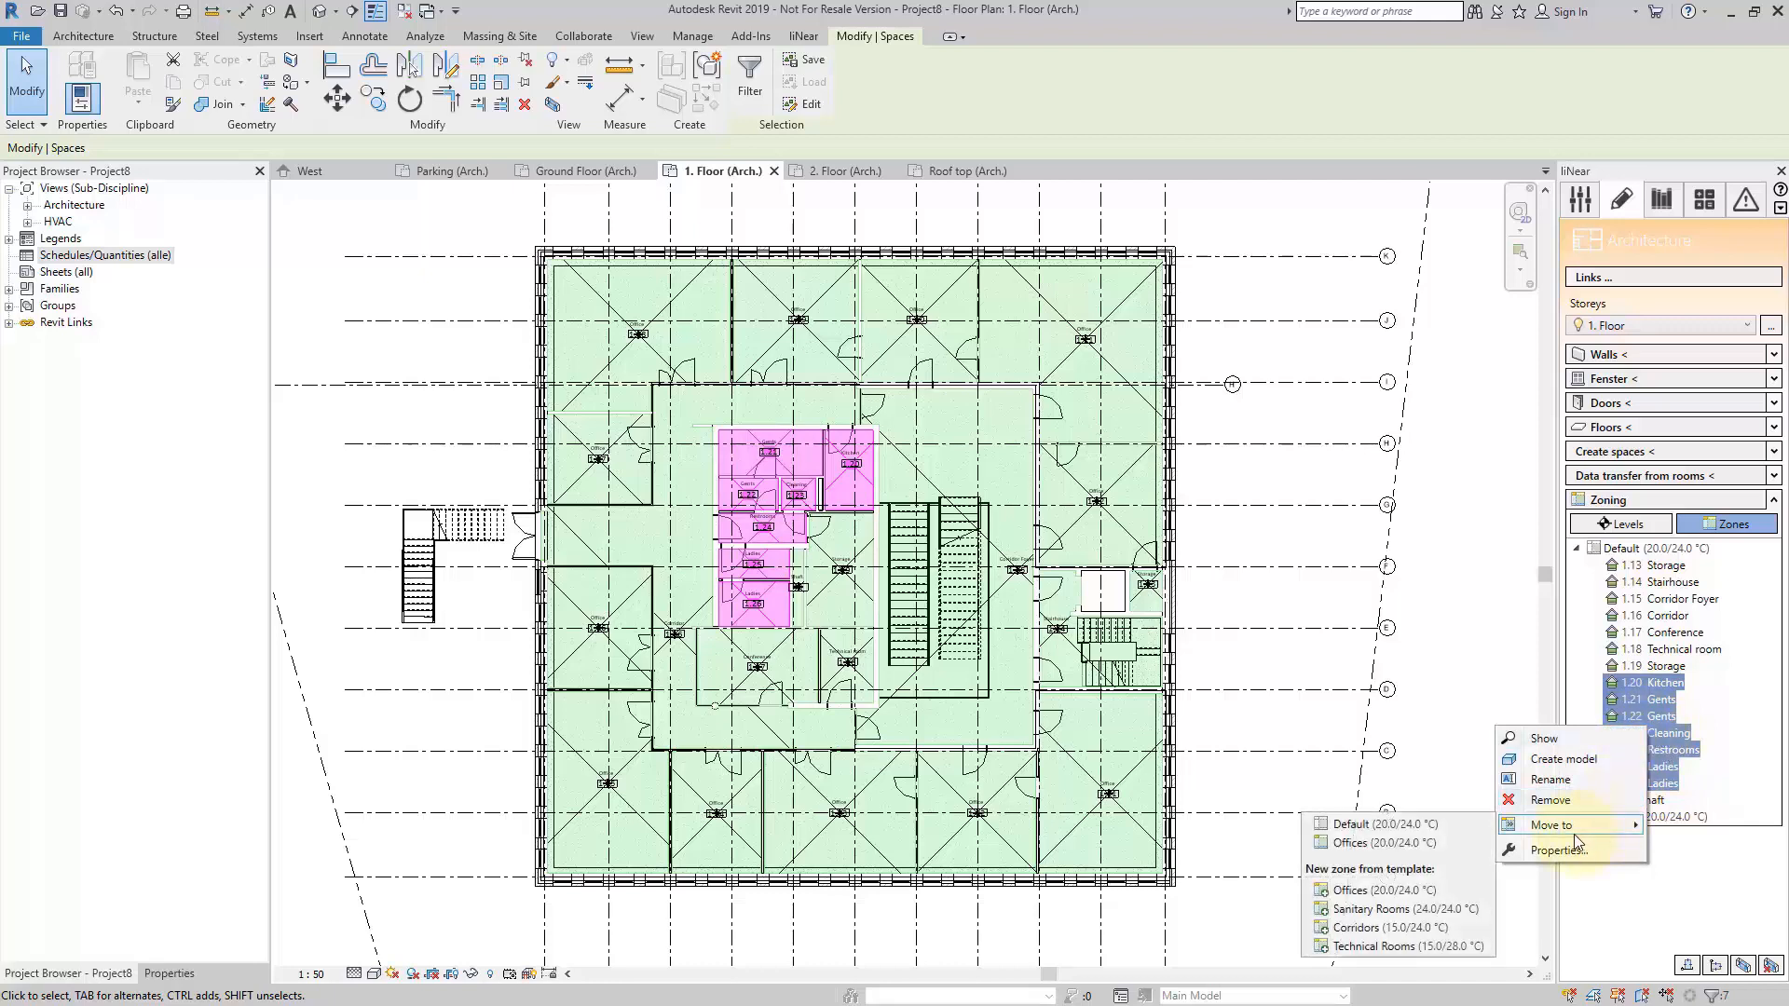
left_click(1377, 920)
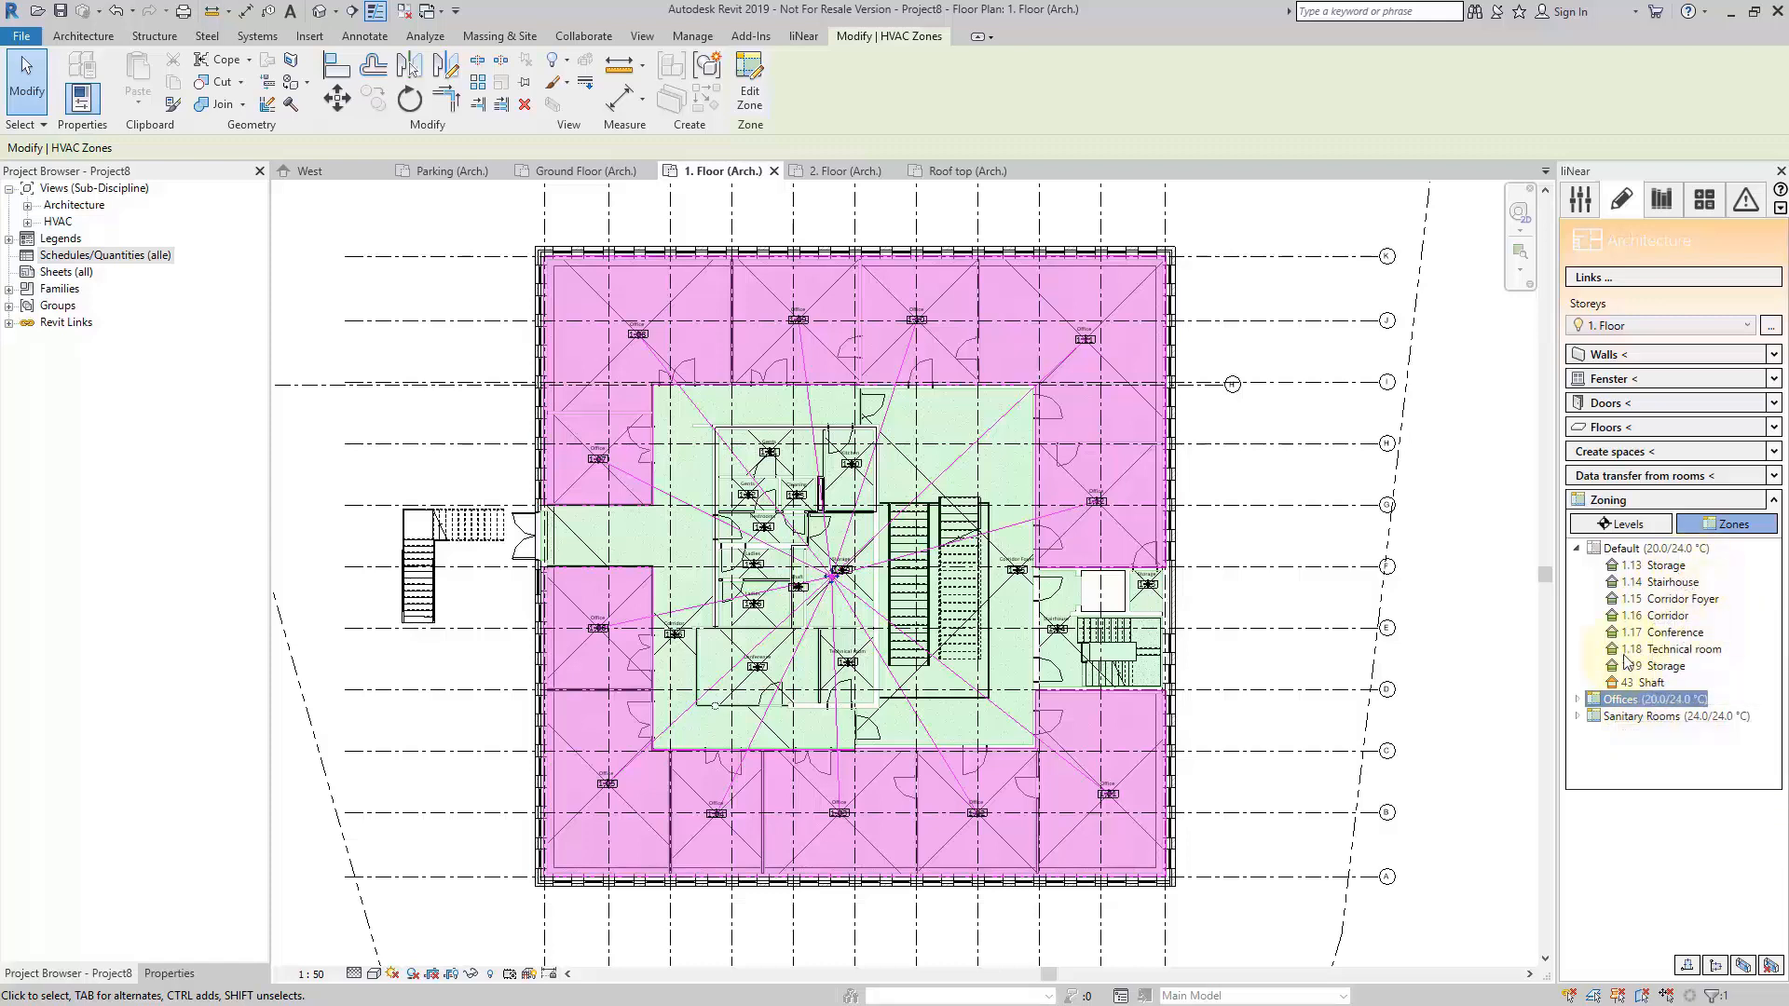
Move 1.13 Storage, 1.18 Technical room, 1.19 Storage and 43 Shaft into a new zone from the Technical Rooms (15.0/28.0 °C) template.
left_click(1664, 567)
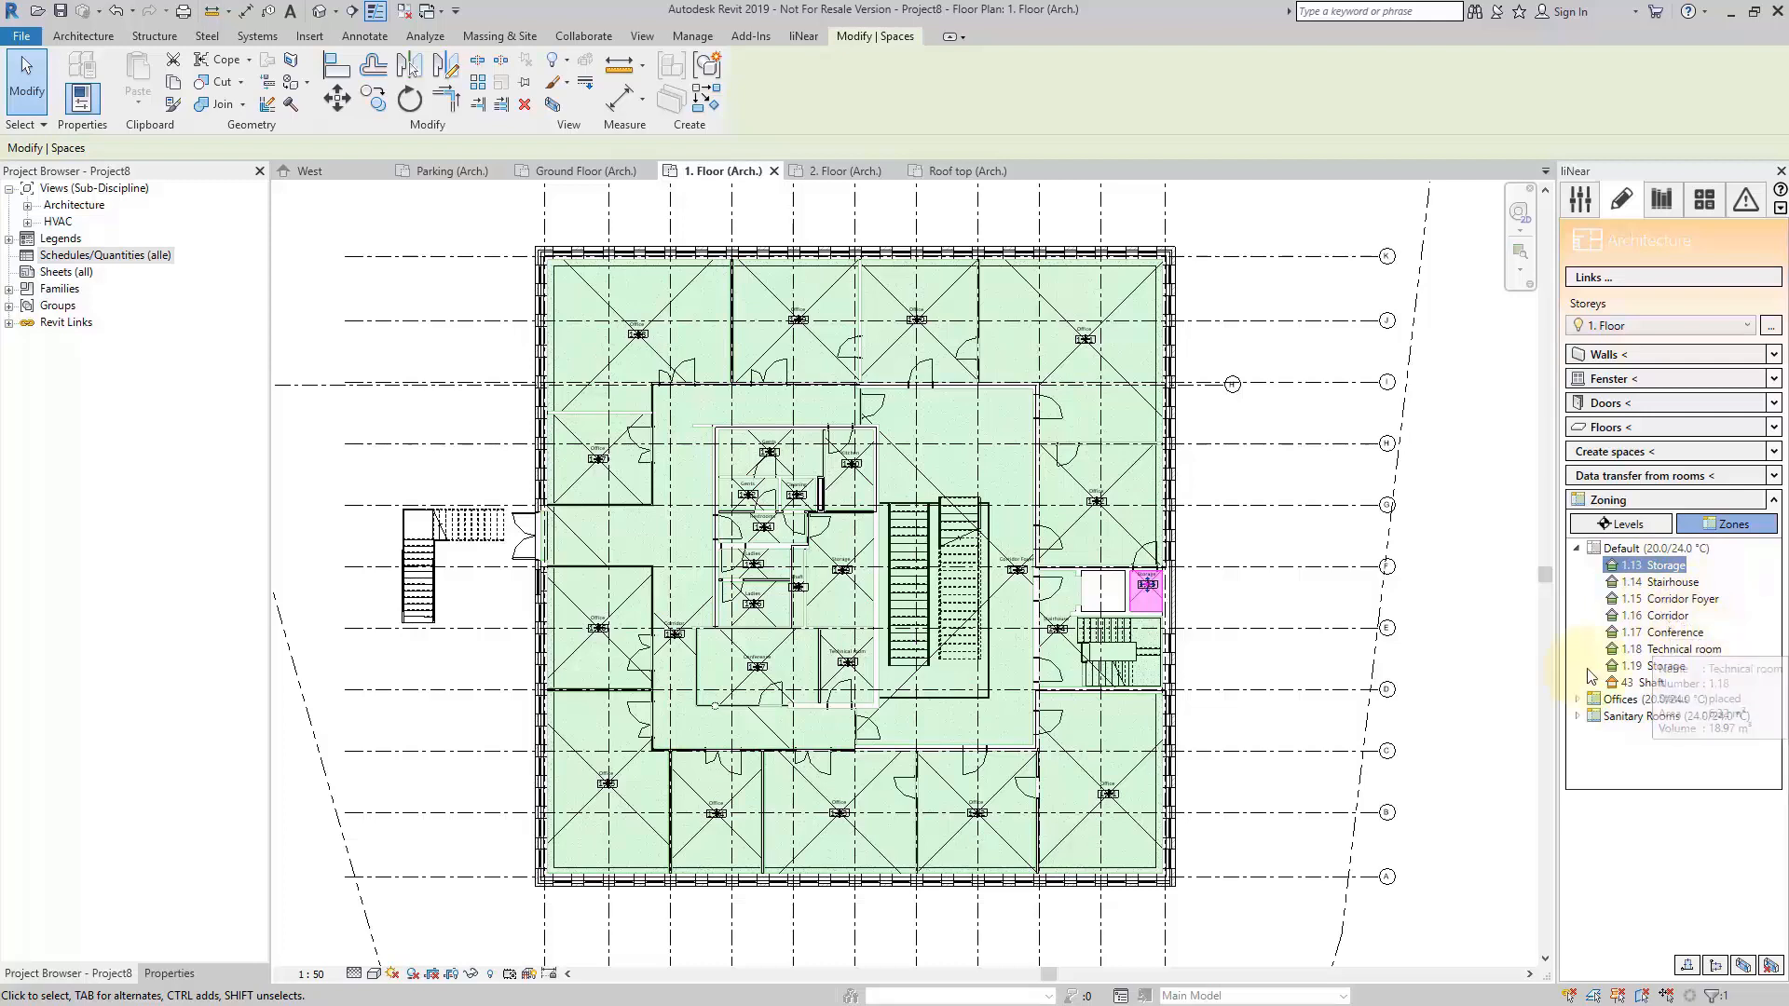
left_click(1673, 650, "ctrl")
left_click(1665, 667, "ctrl")
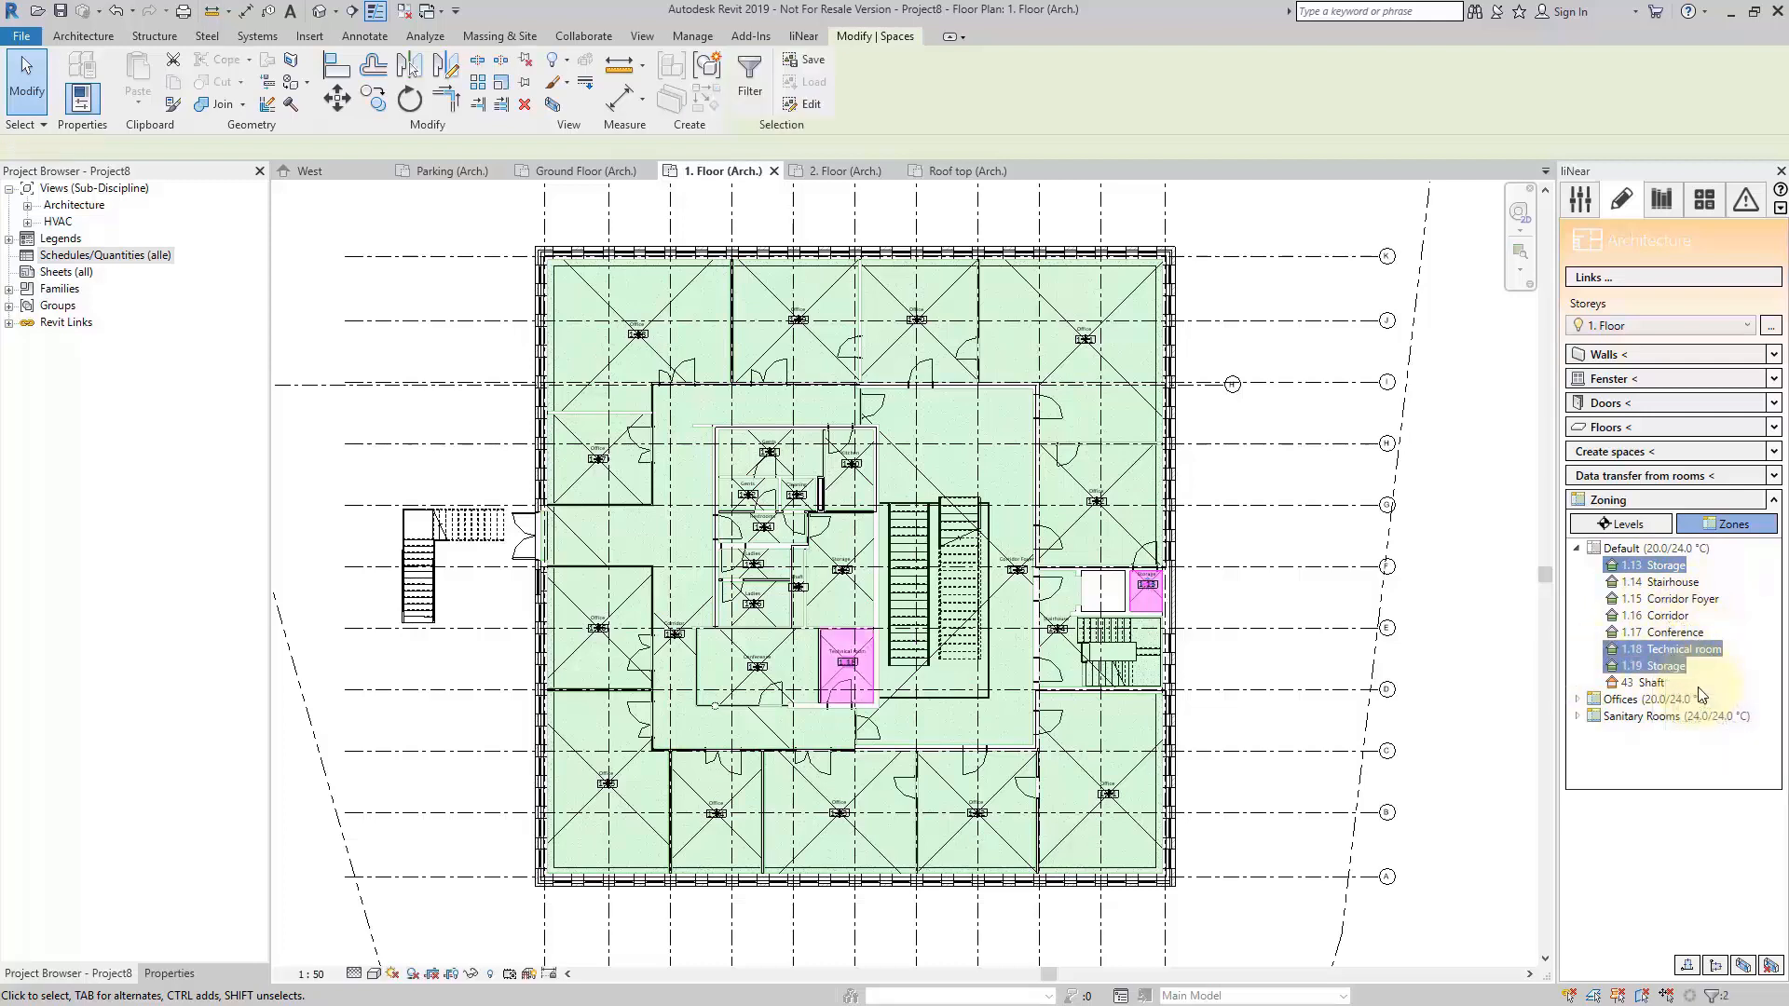
left_click(1651, 682, "ctrl")
right_click(1651, 686)
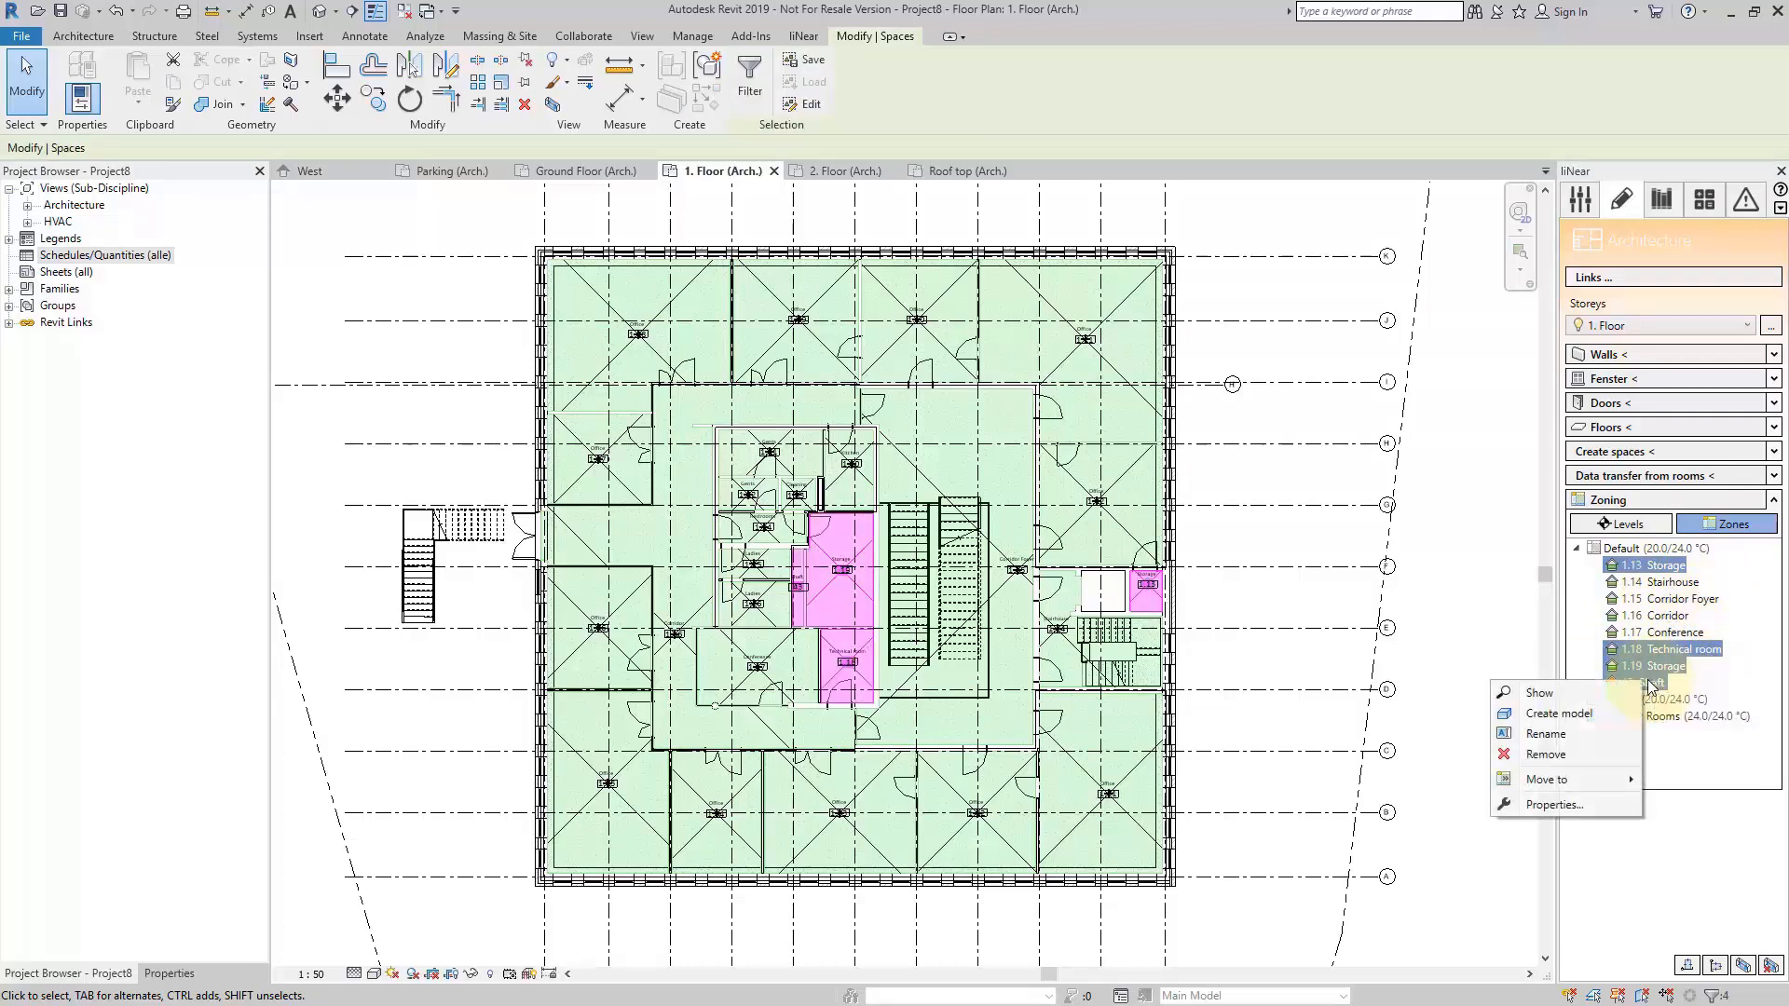
mouse_move(1577, 783)
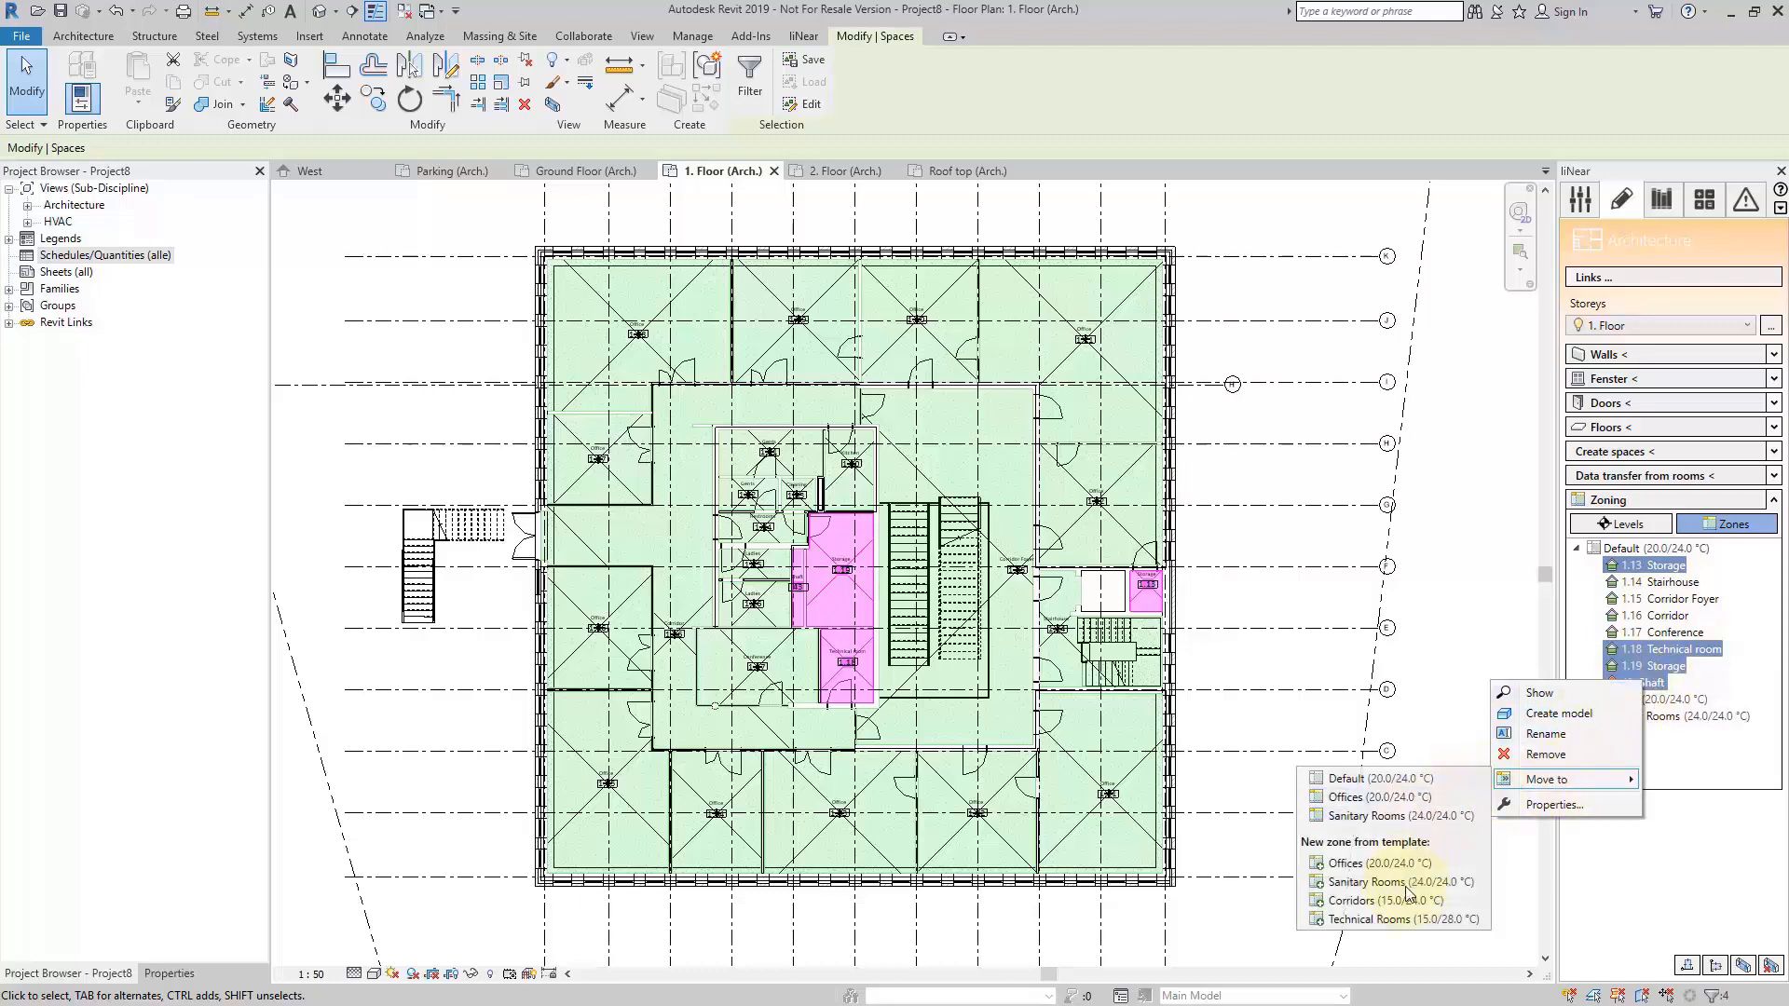
left_click(1393, 921)
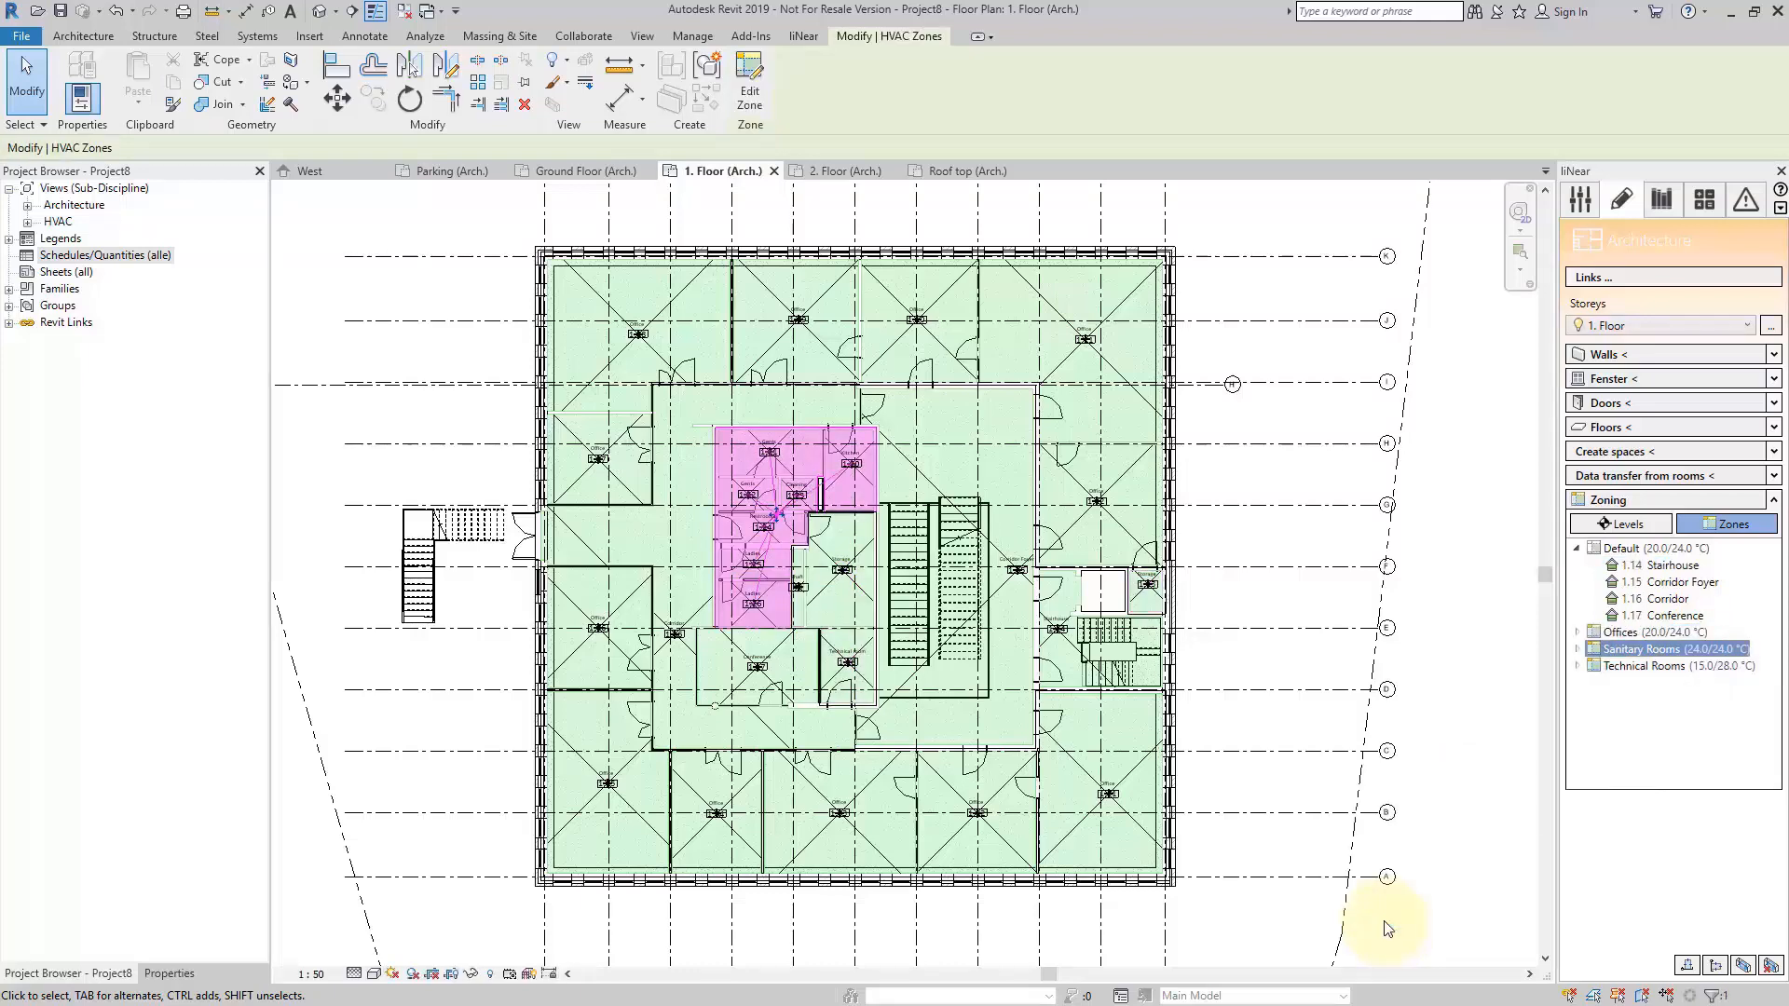
Move 1.14 Stairhouse, 1.15 Corridor Foyer and 1.16 Corridor into a new zone based on the Corridors (15.0/24.0 °C) template.
left_click(1663, 566)
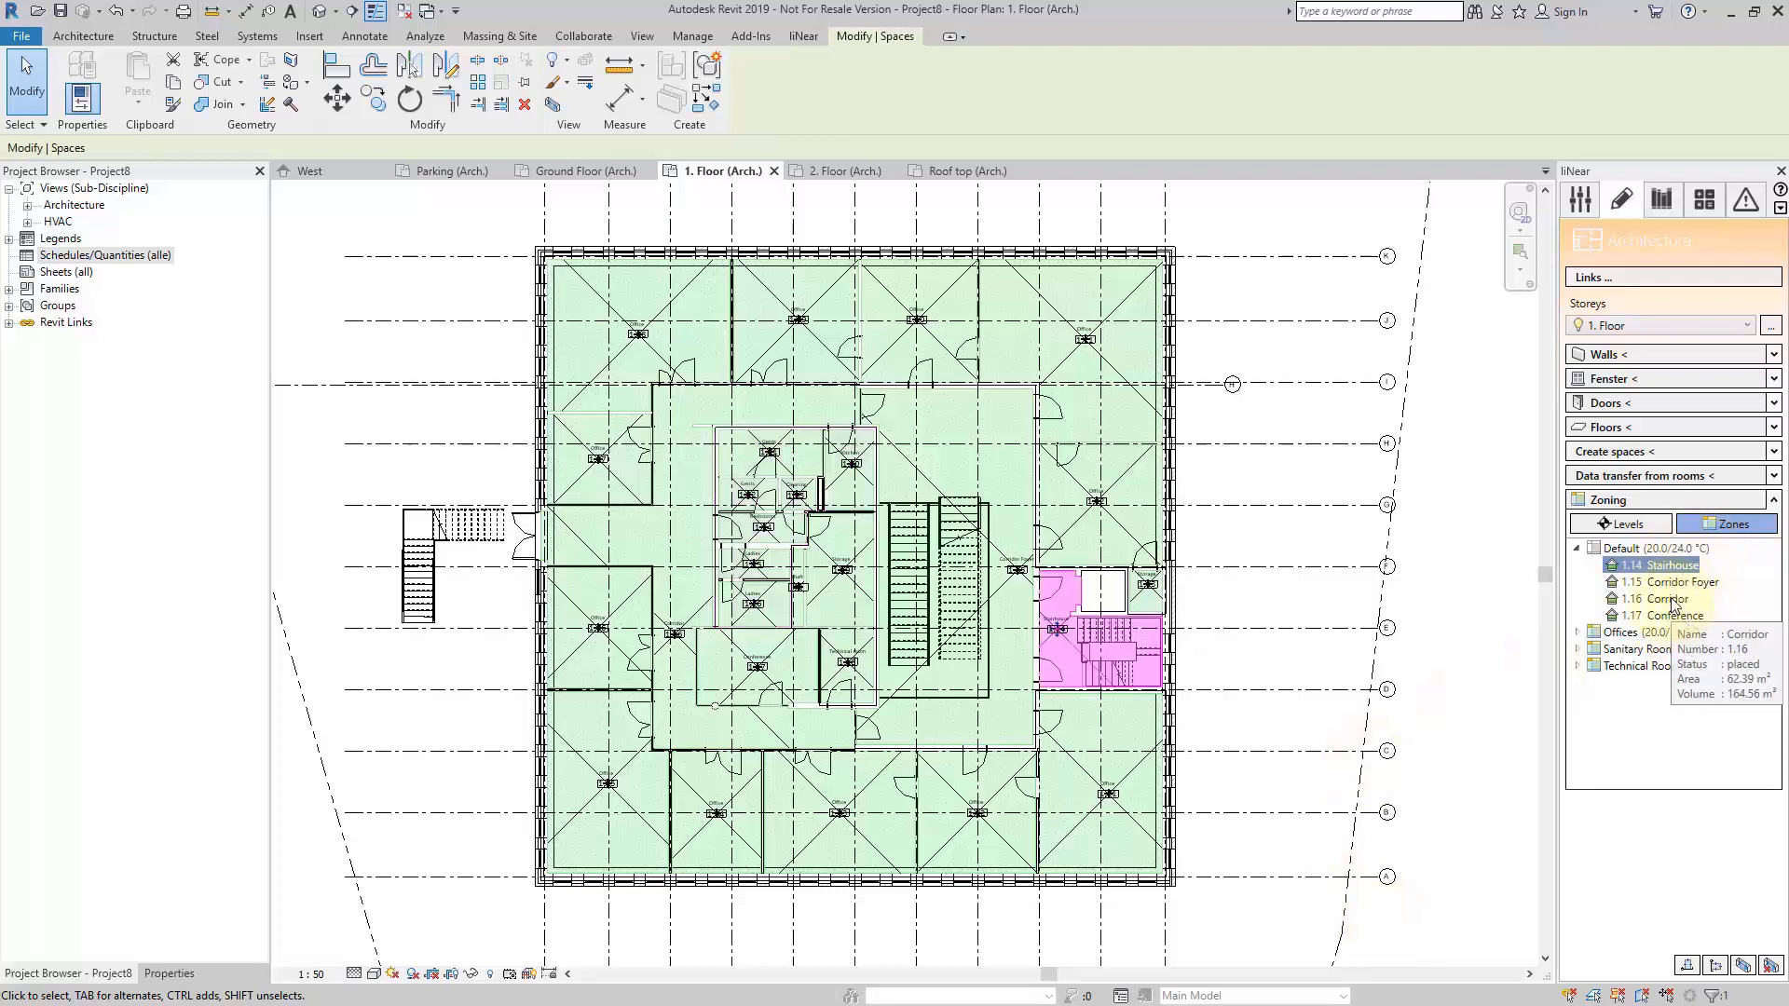
left_click(1668, 599, "shift")
right_click(1661, 595)
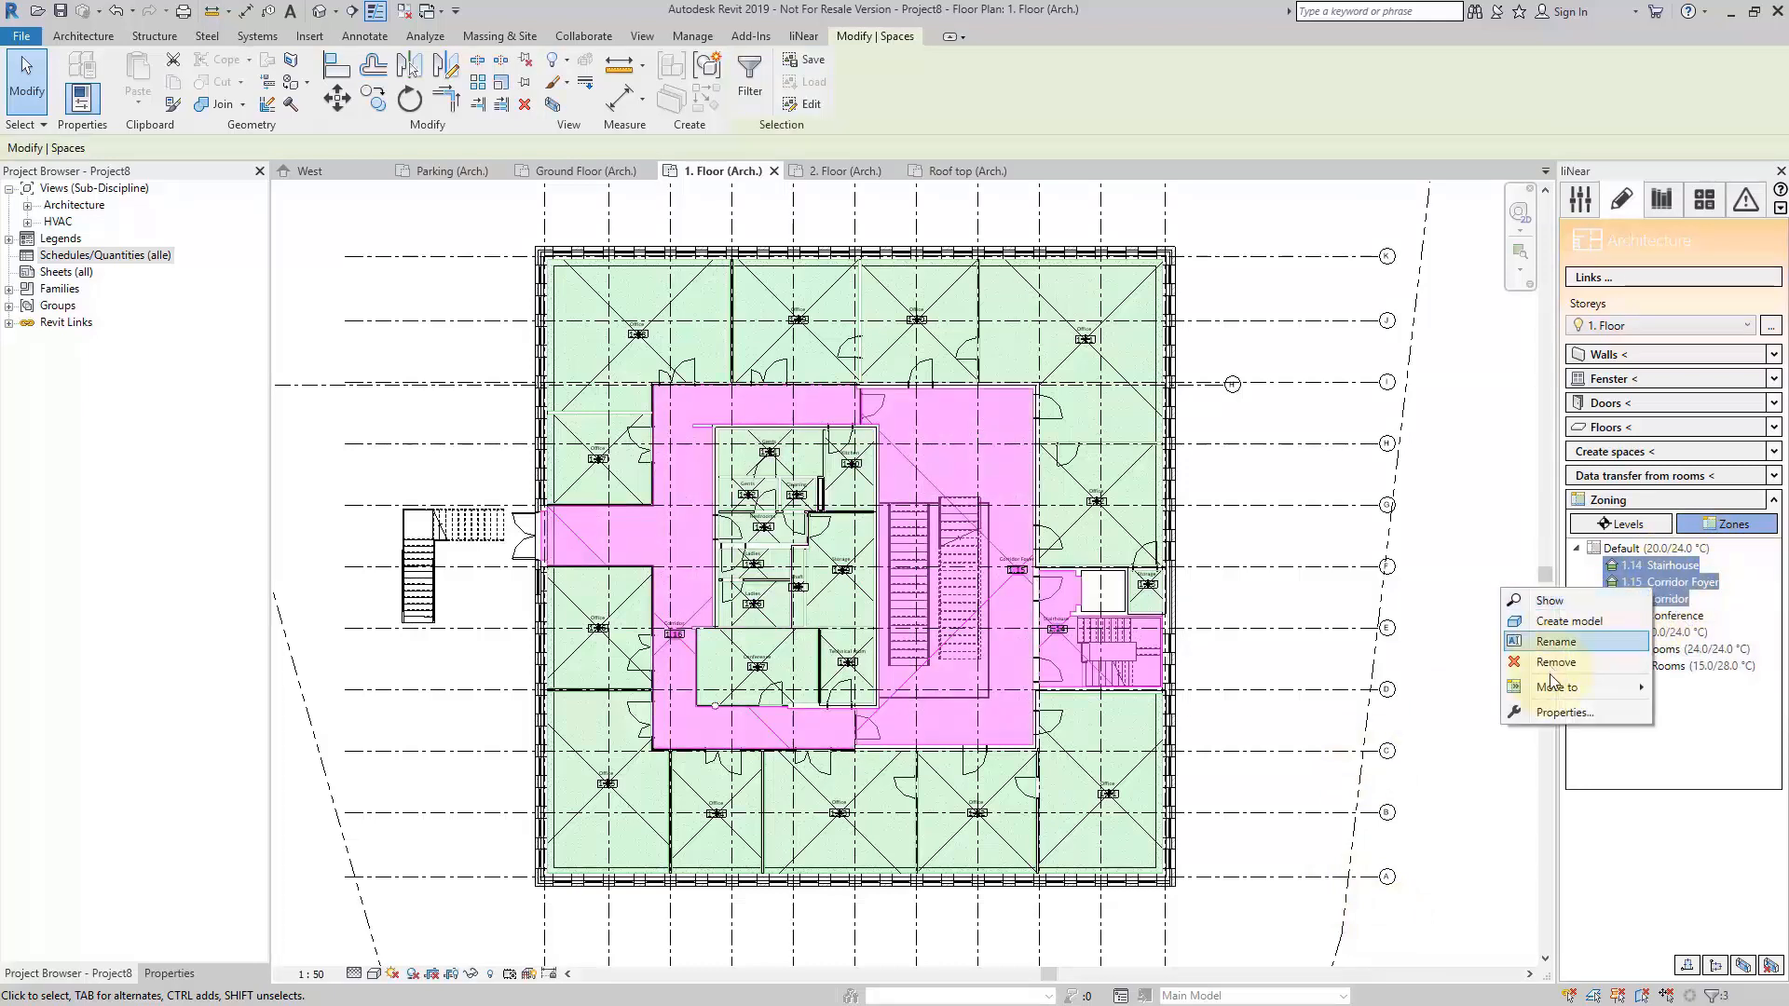
mouse_move(1556, 686)
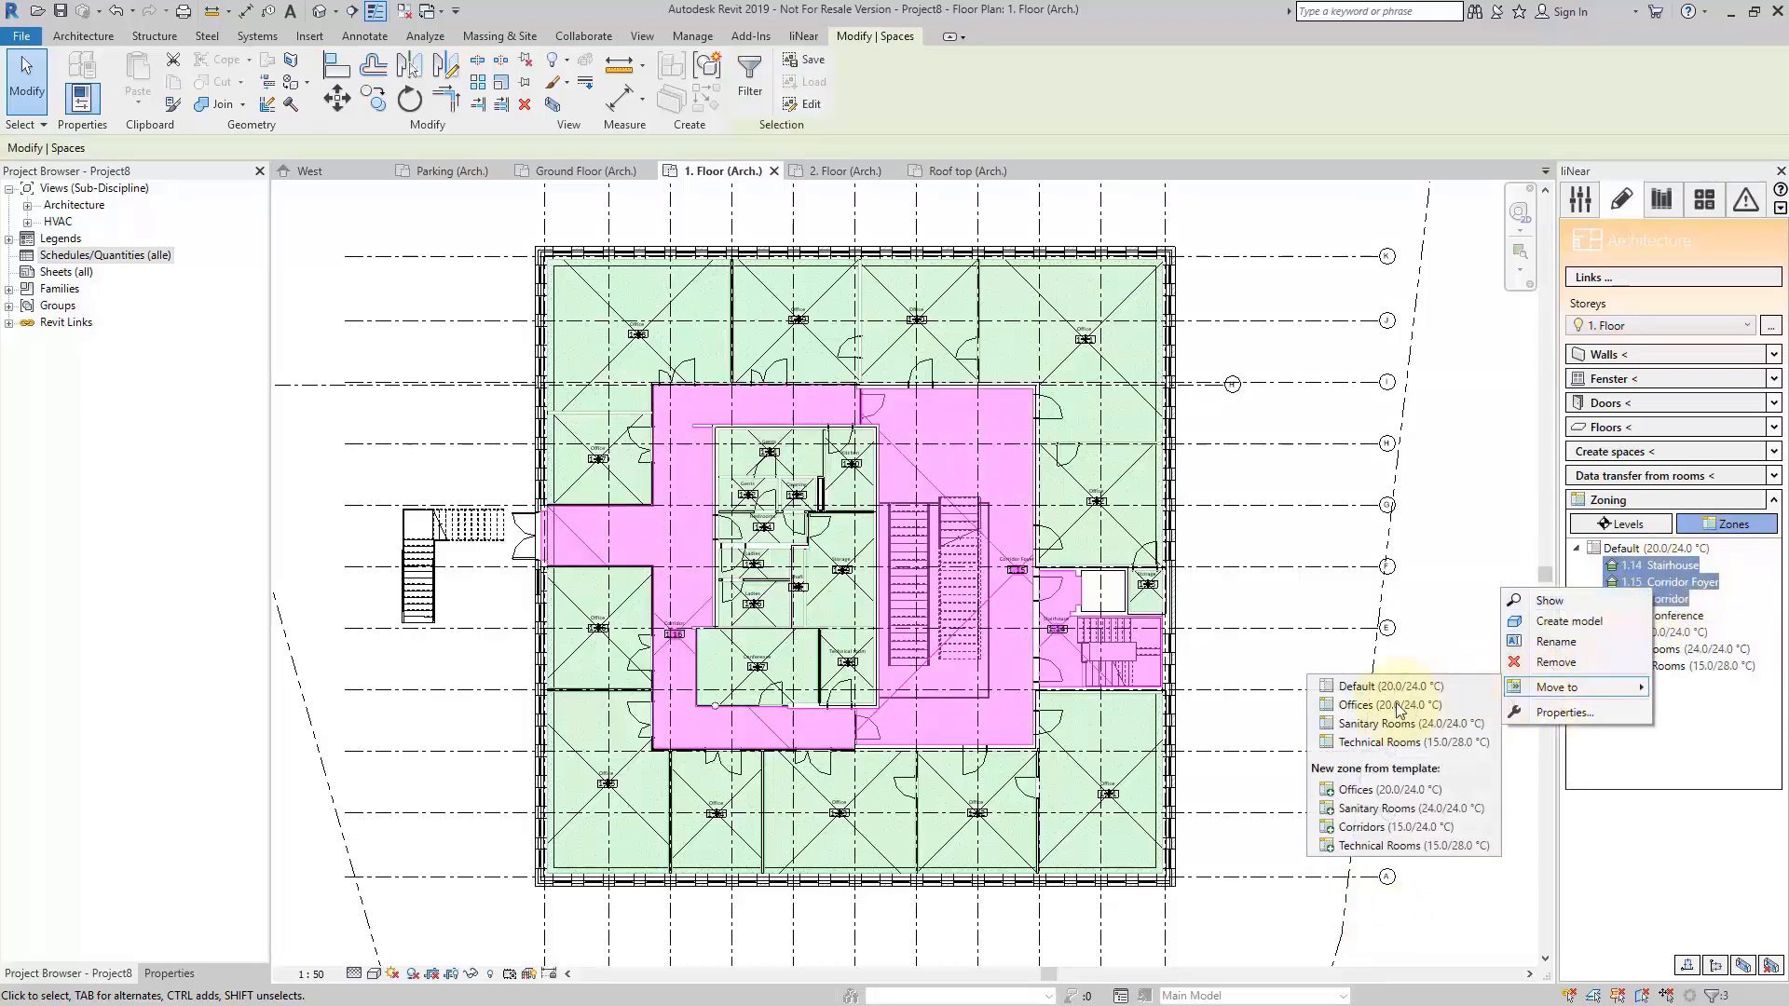
left_click(1372, 826)
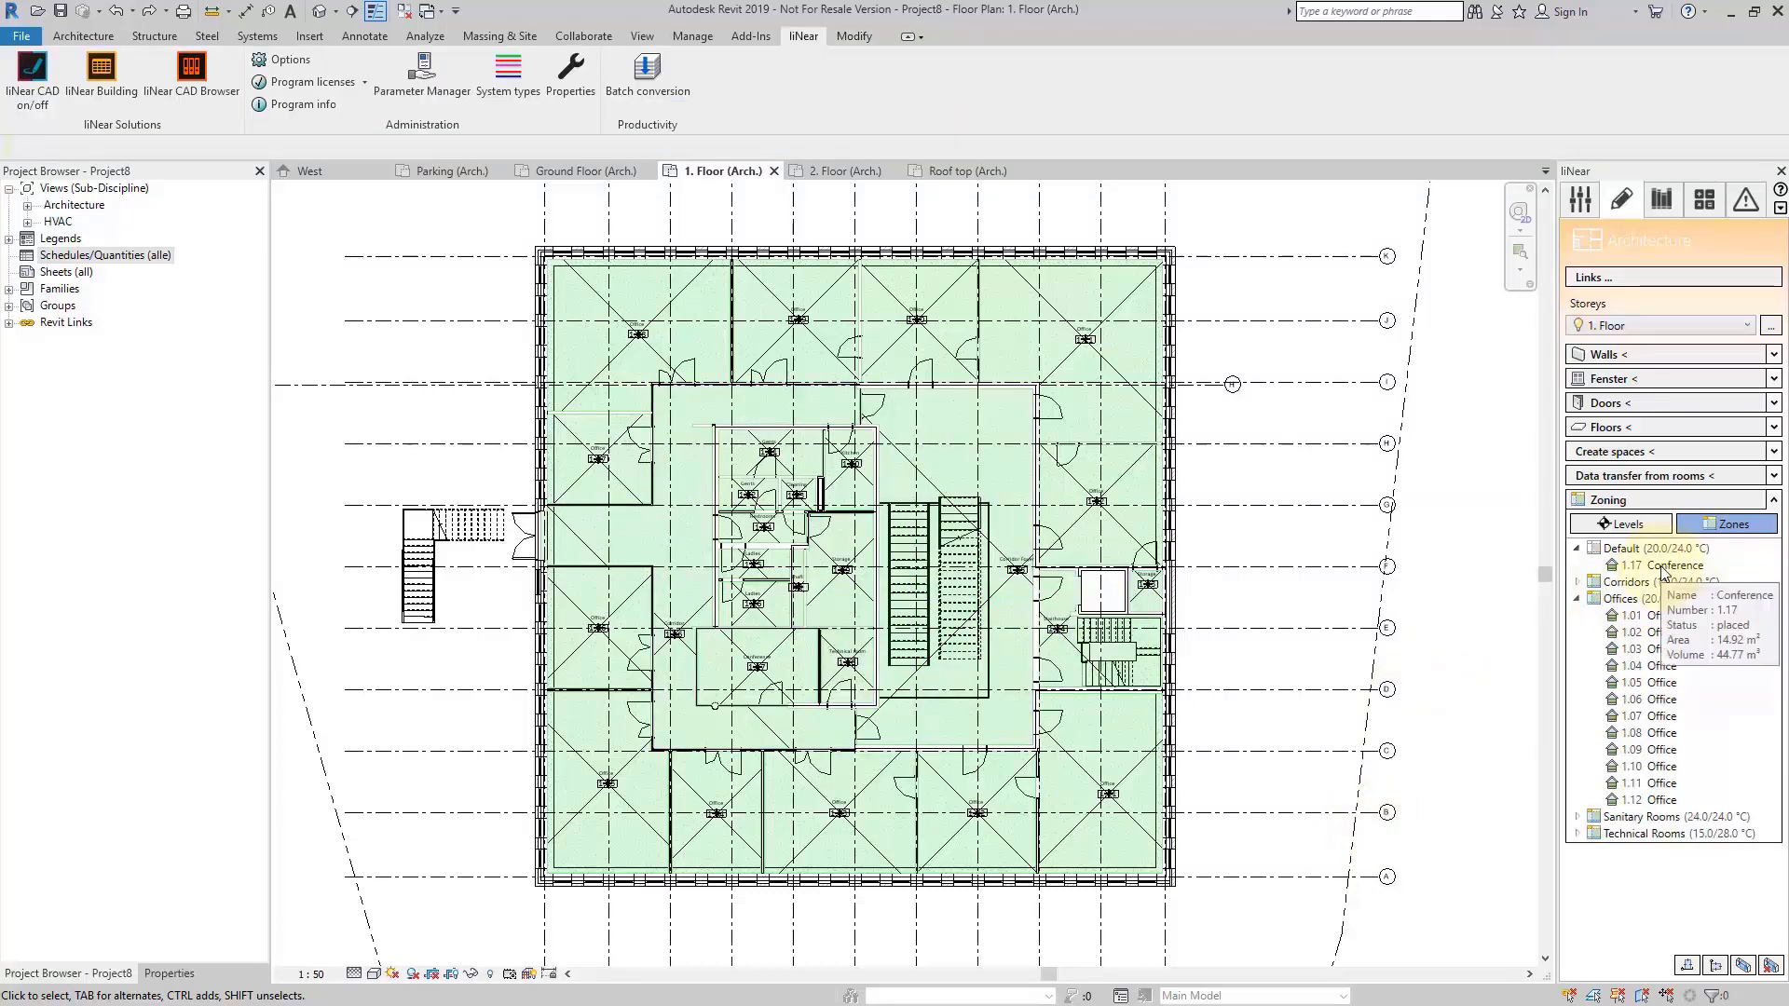
Move room 1.17 Conference from the Default zone into the existing Offices zone and collapse that zone's room list.
left_click(1659, 566)
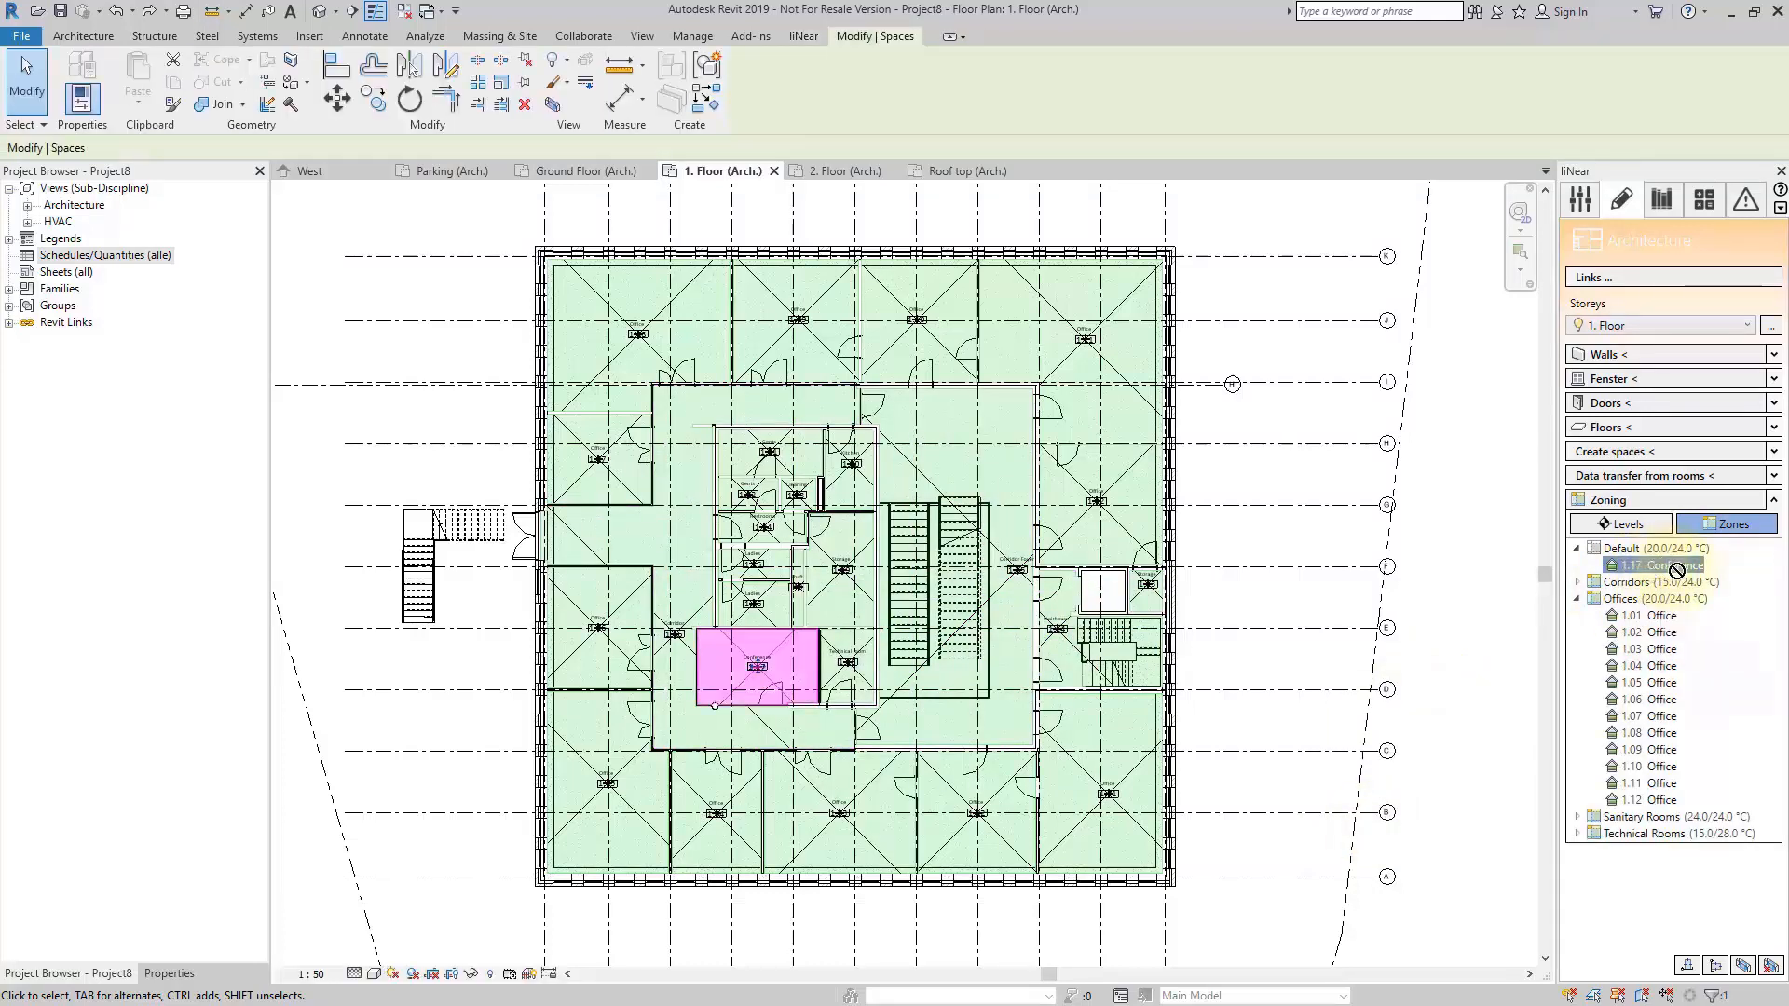
left_click_drag(1683, 608, 1682, 611)
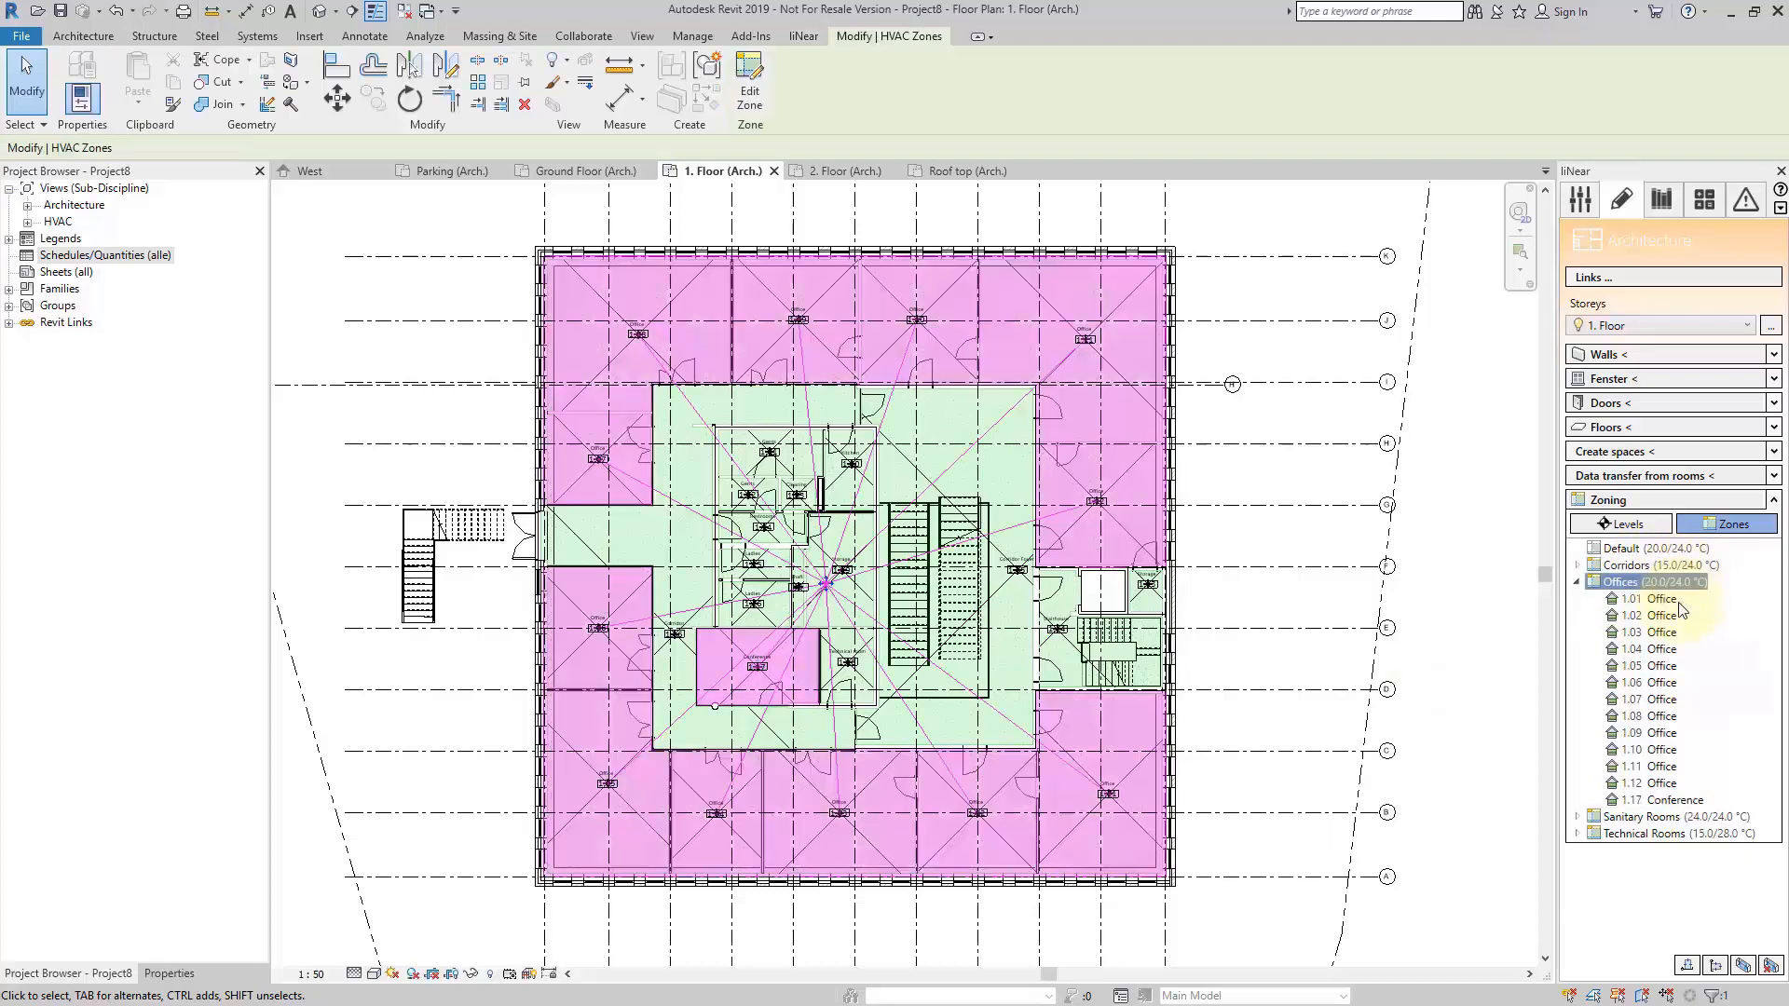
left_click(1576, 581)
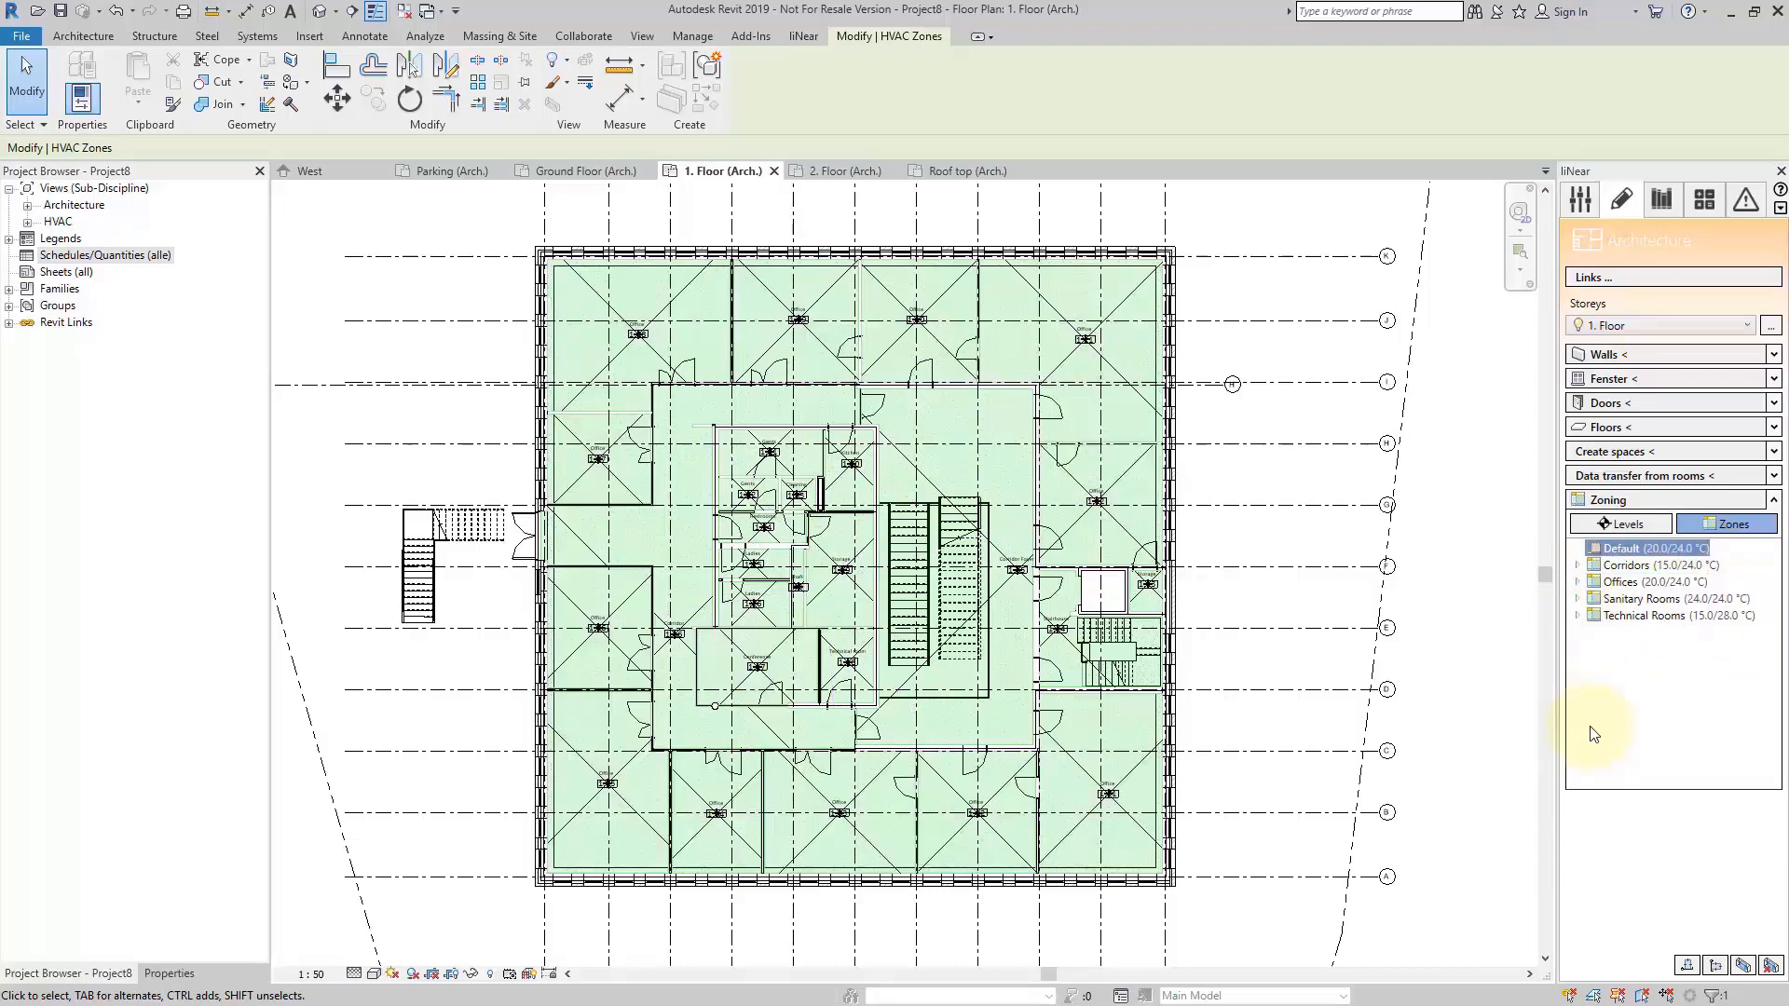
Highlight the Corridors, Offices, Sanitary Rooms and Technical Rooms zones one after another to check their rooms in the floor plan.
left_click(1622, 565)
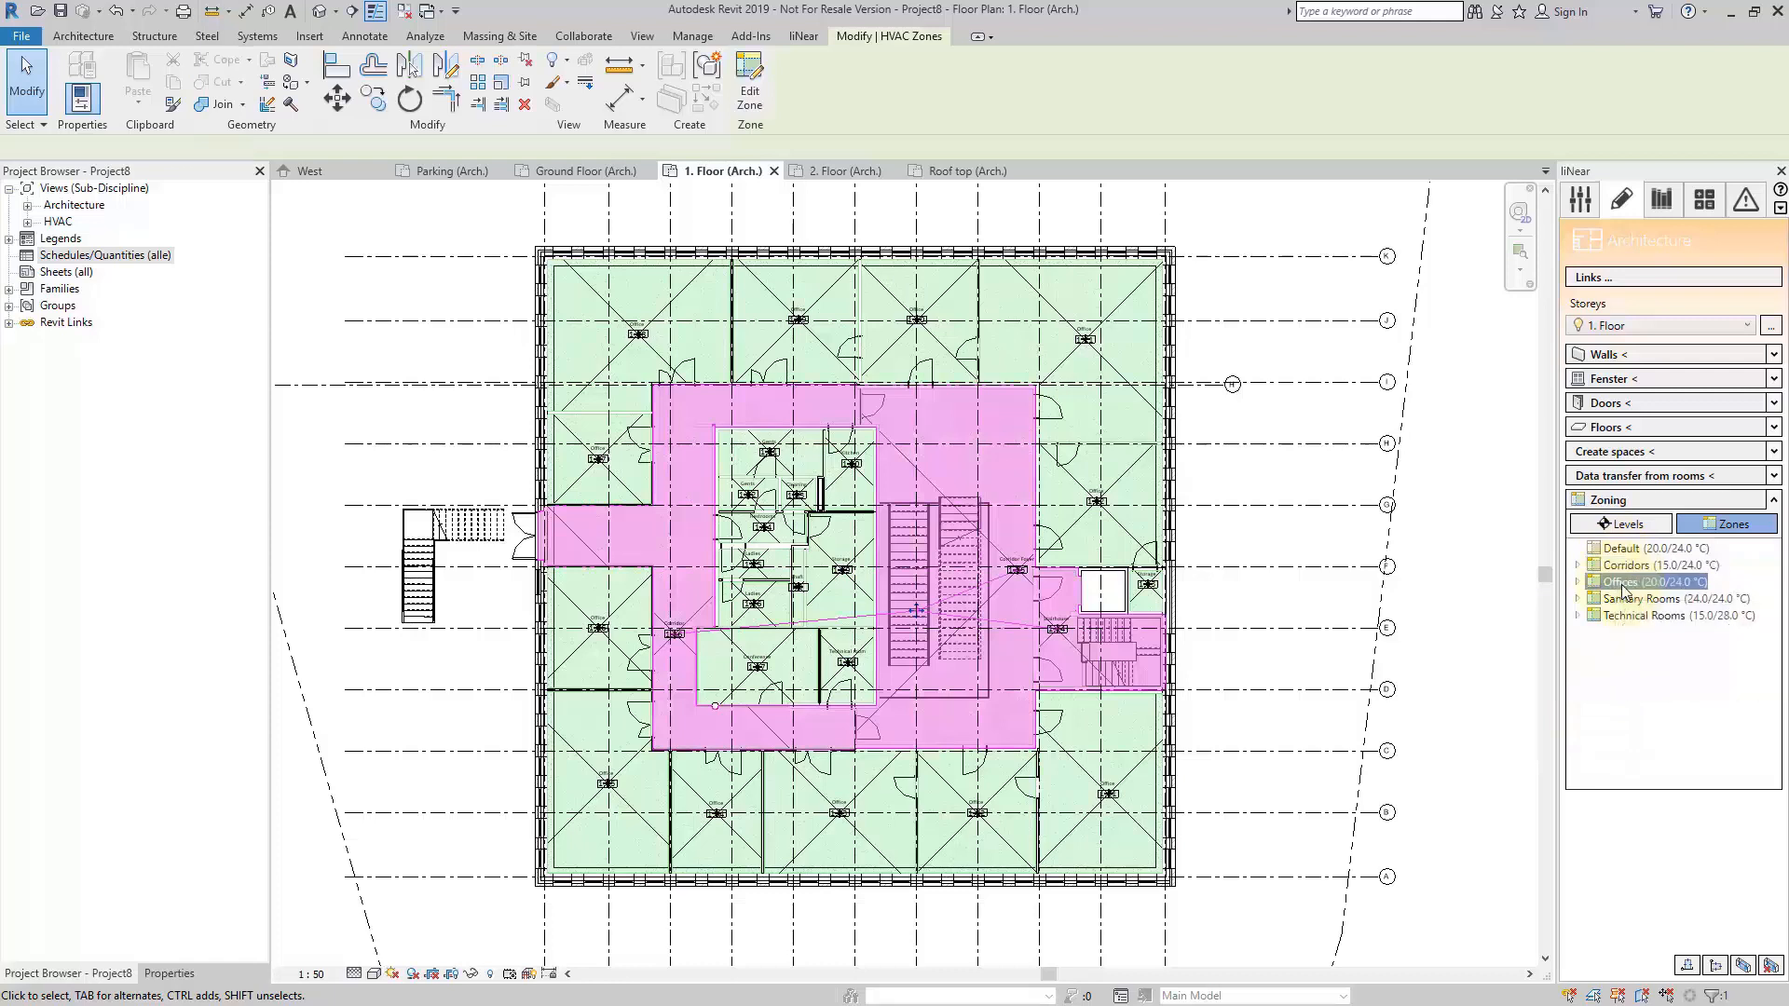
left_click(1621, 581)
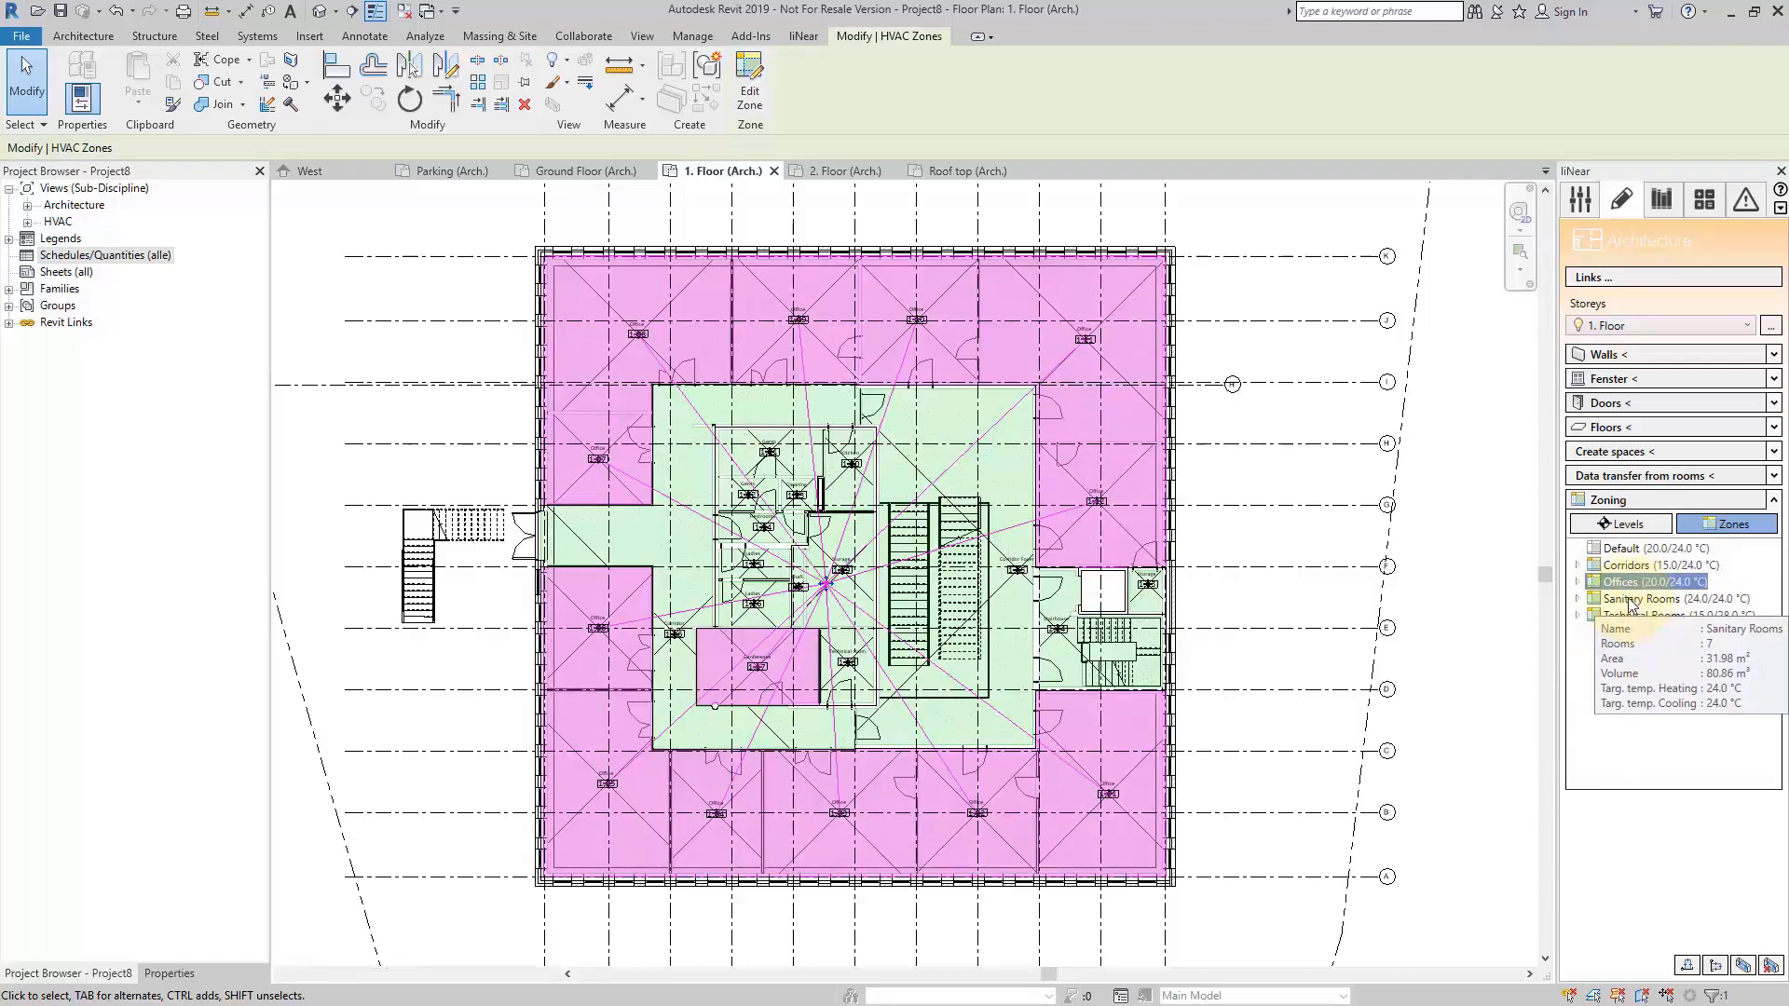
left_click(1635, 601)
left_click(1639, 617)
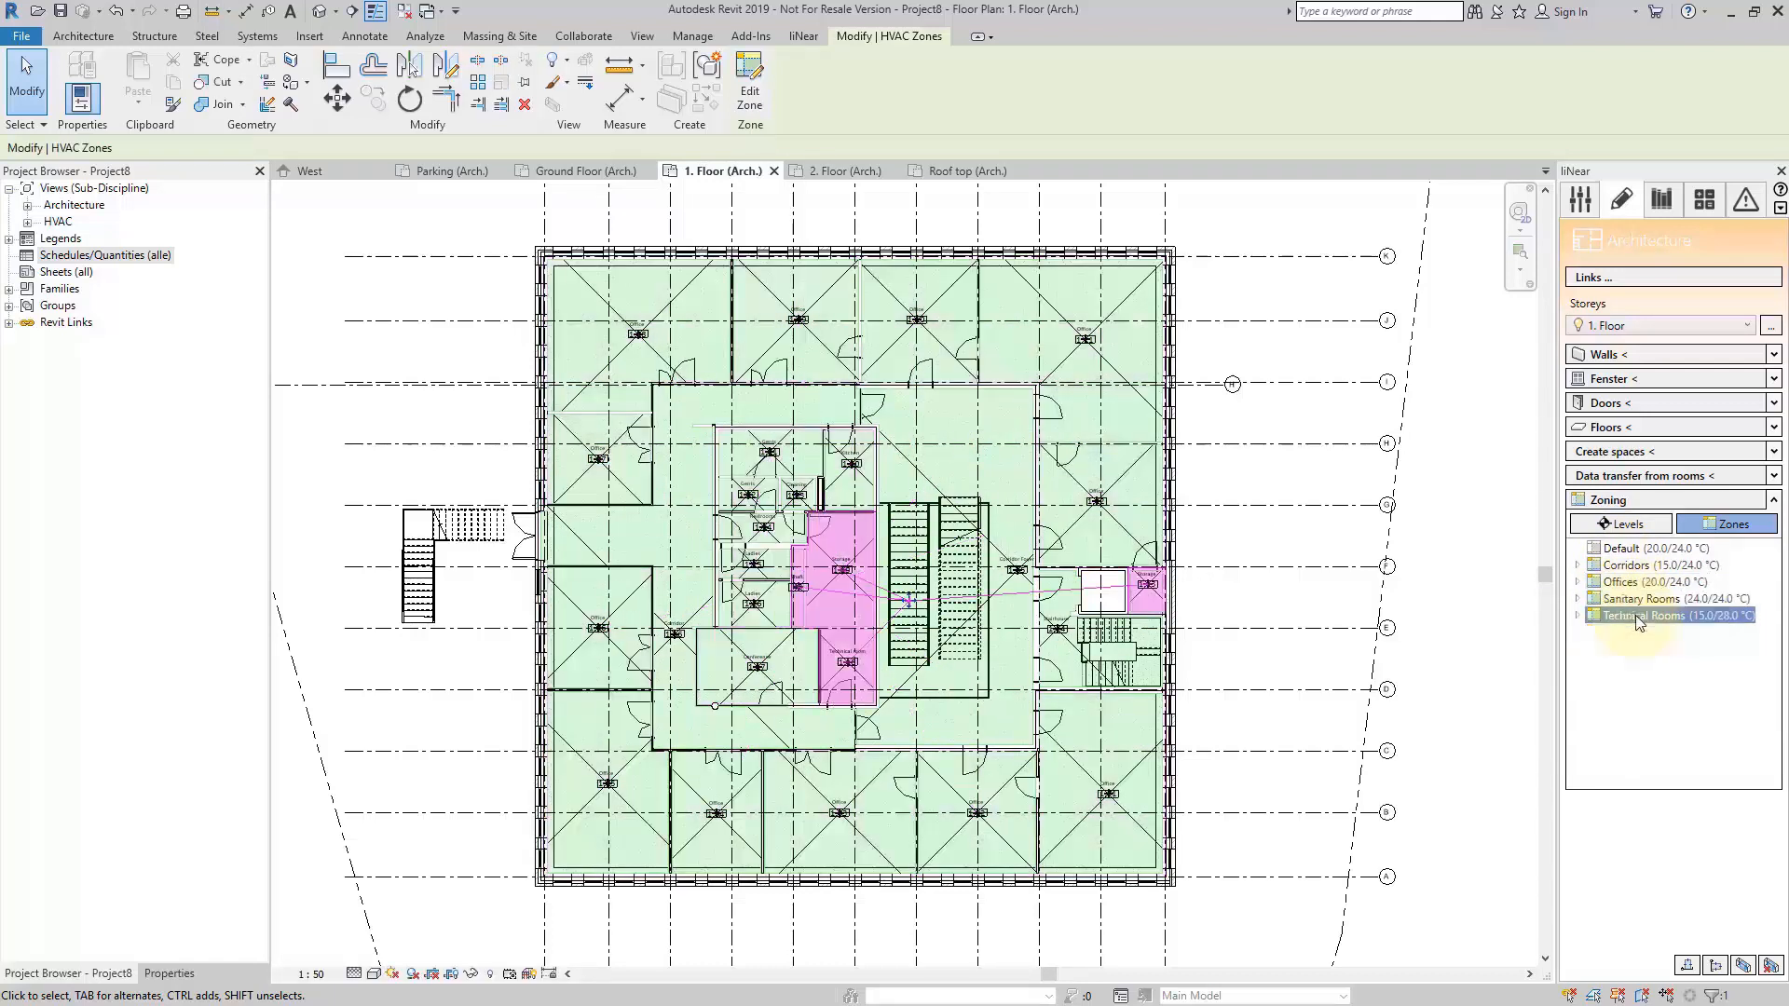
Open the properties of the Corridors zone to review its name and its heating and cooling target temperatures.
left_click(1618, 566)
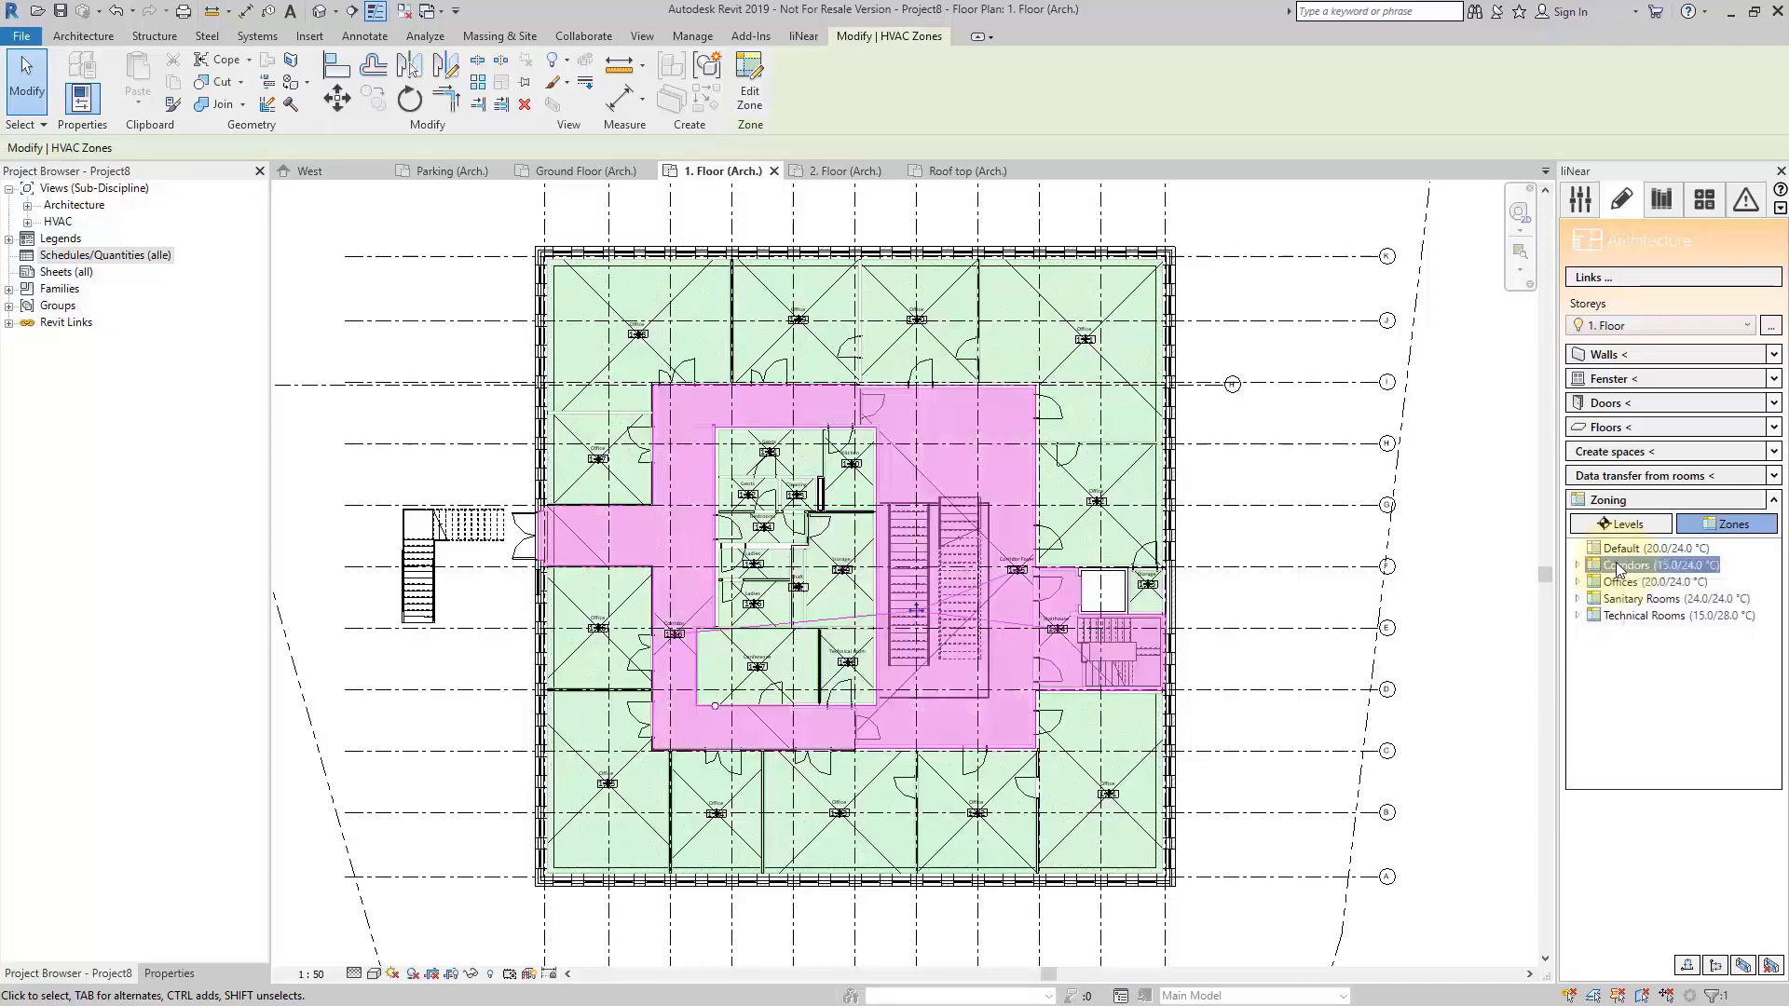
right_click(1615, 562)
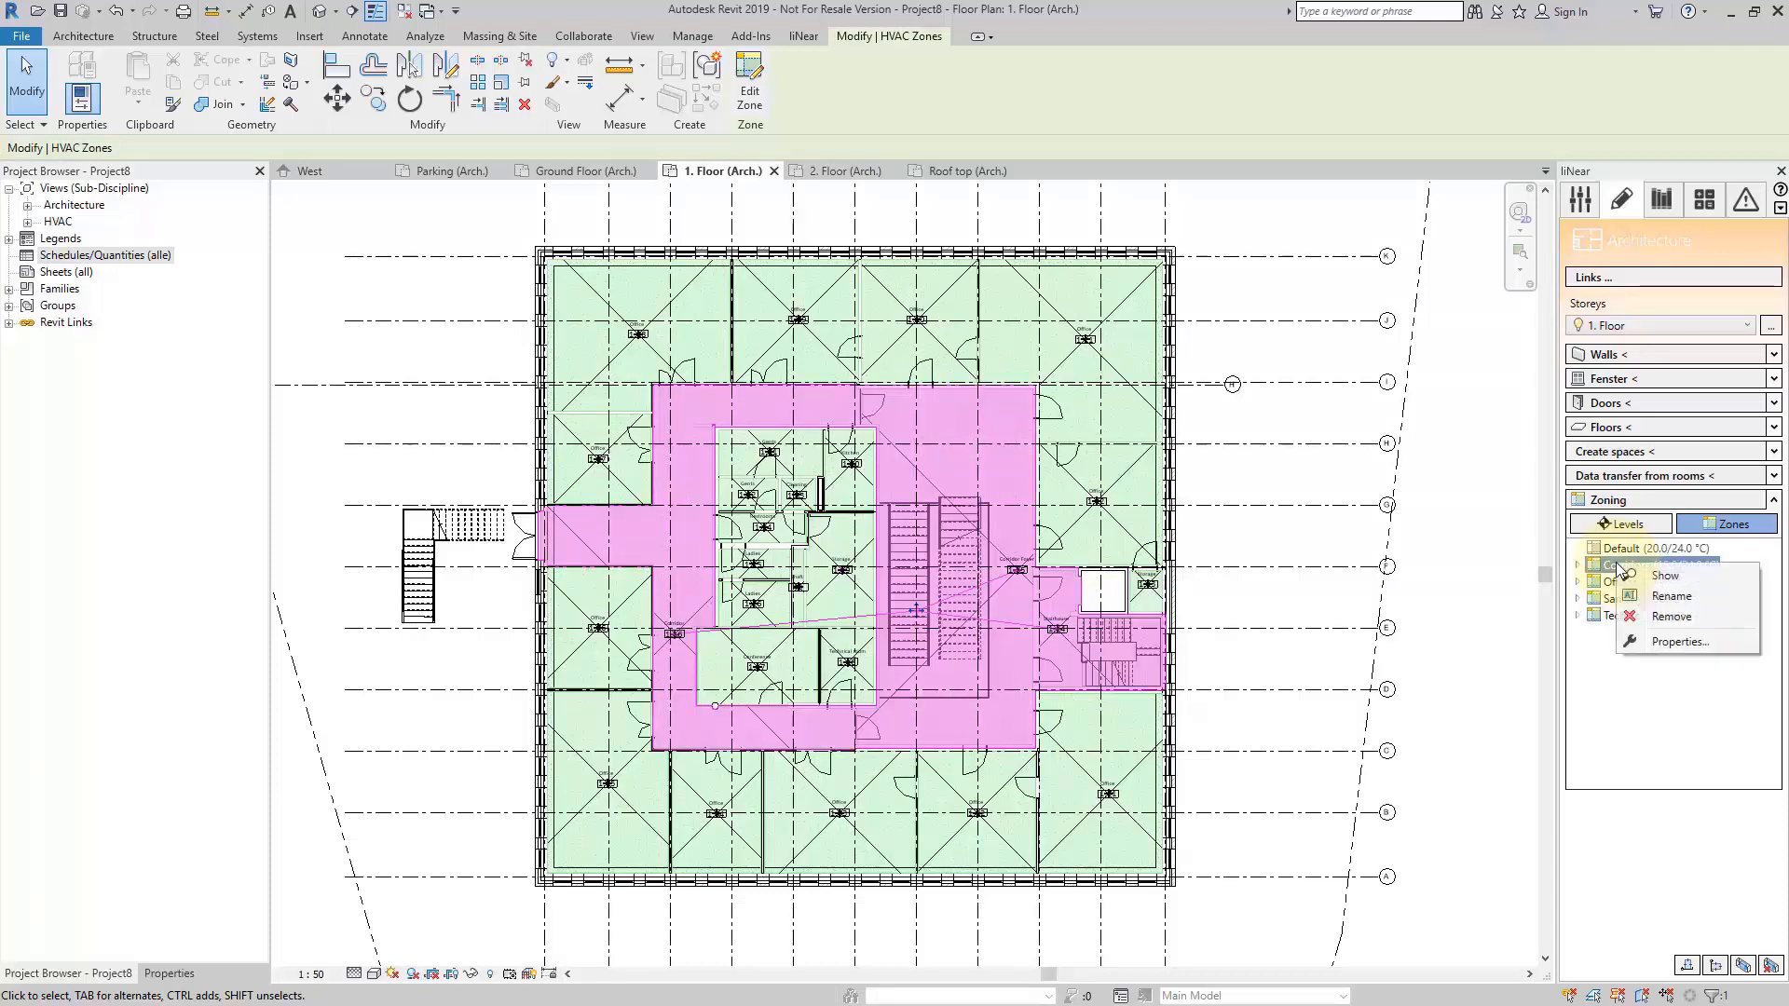
left_click(1674, 643)
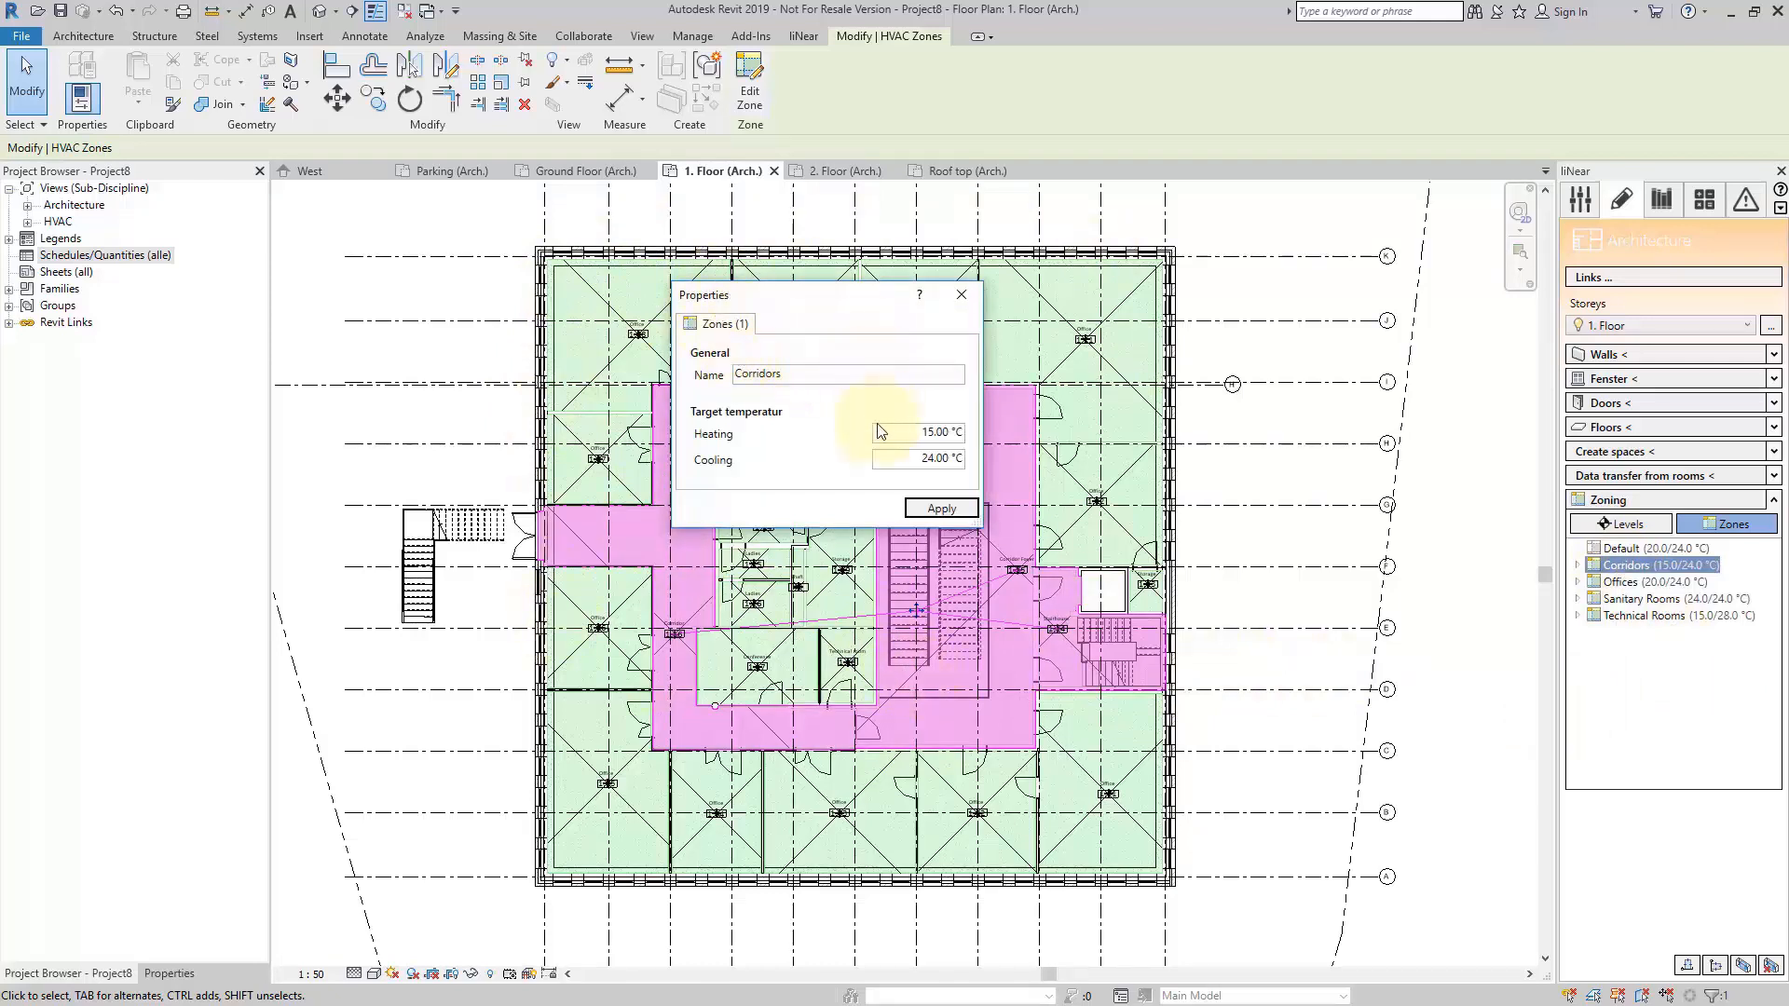
List the rooms of the Corridors zone and examine the General, Heating/cooling and Ventilation properties of space 1.14 Stairhouse.
left_click(1578, 565)
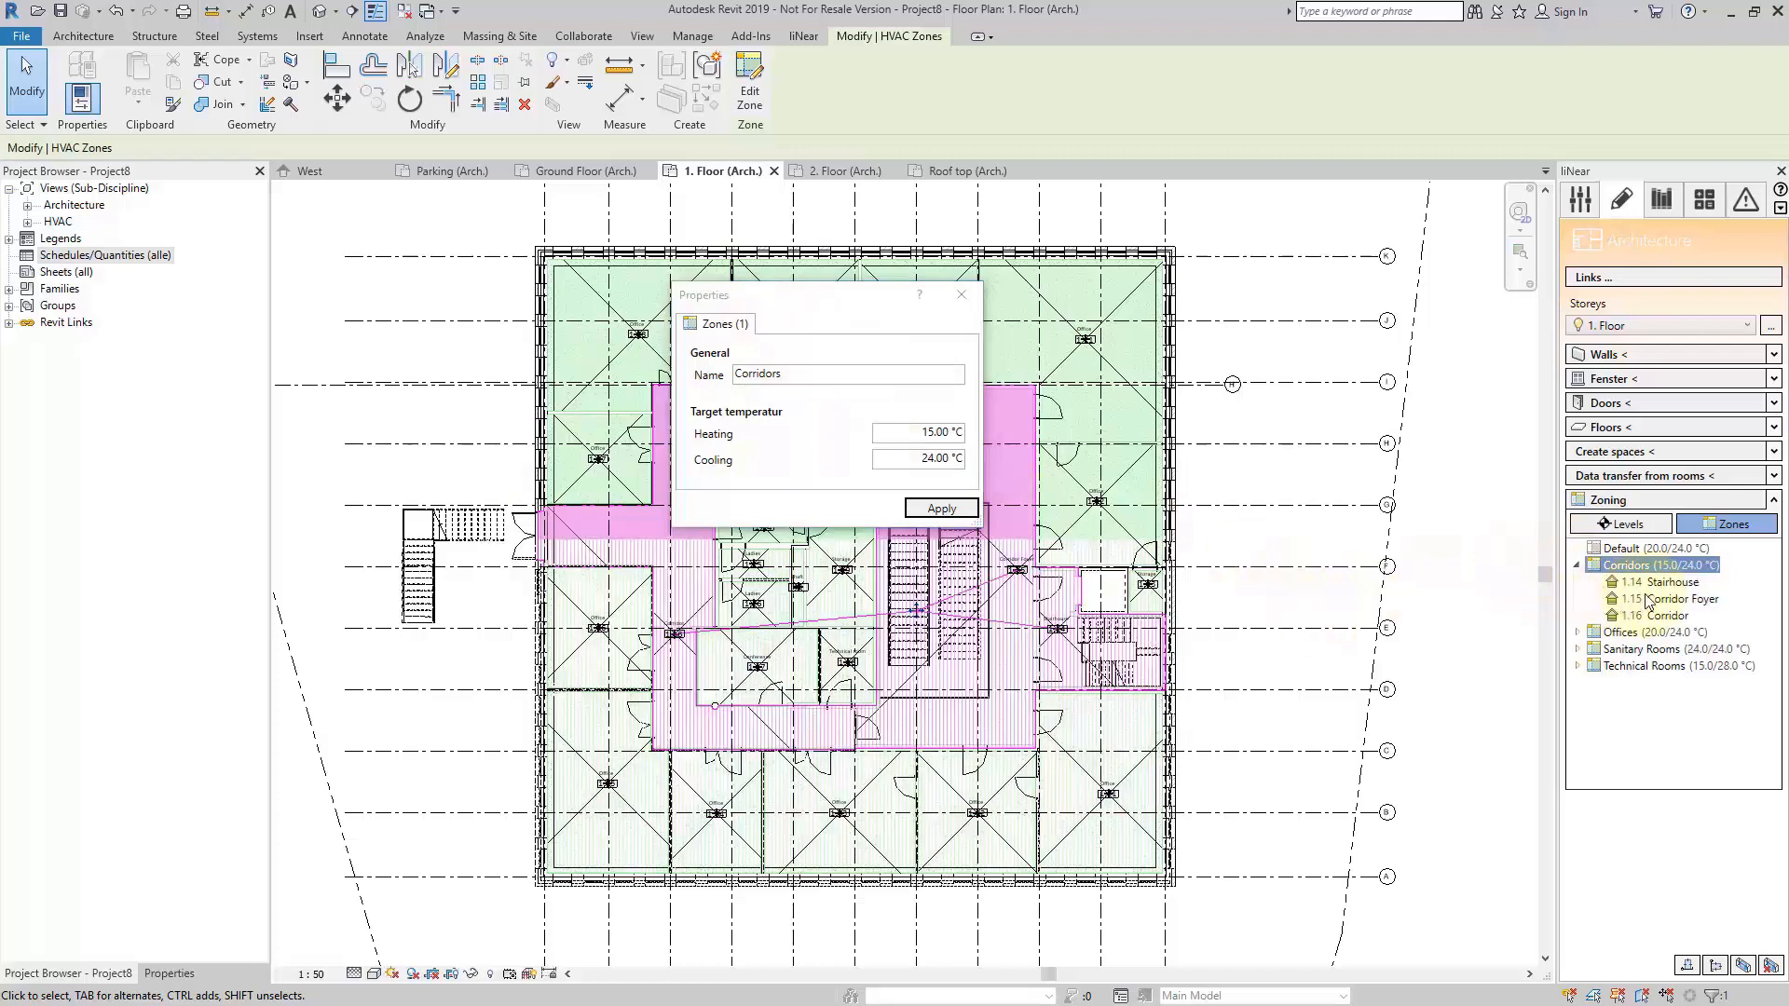
left_click(1655, 583)
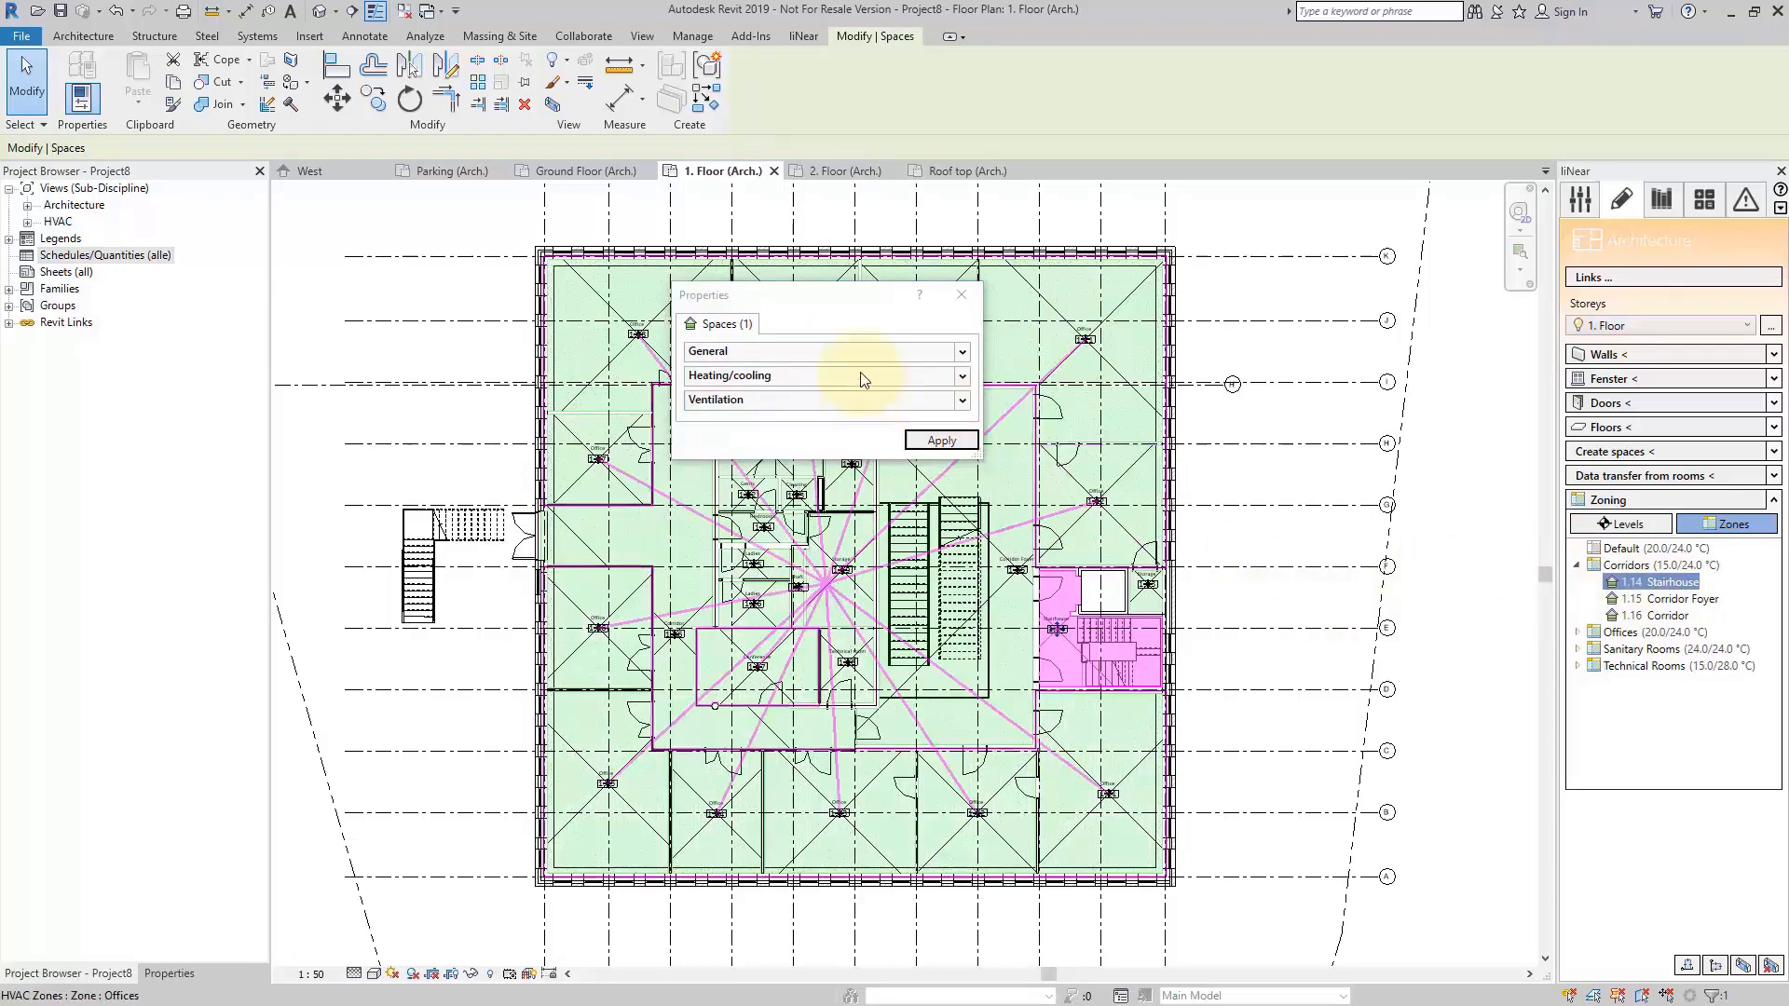
left_click(962, 352)
left_click(974, 529)
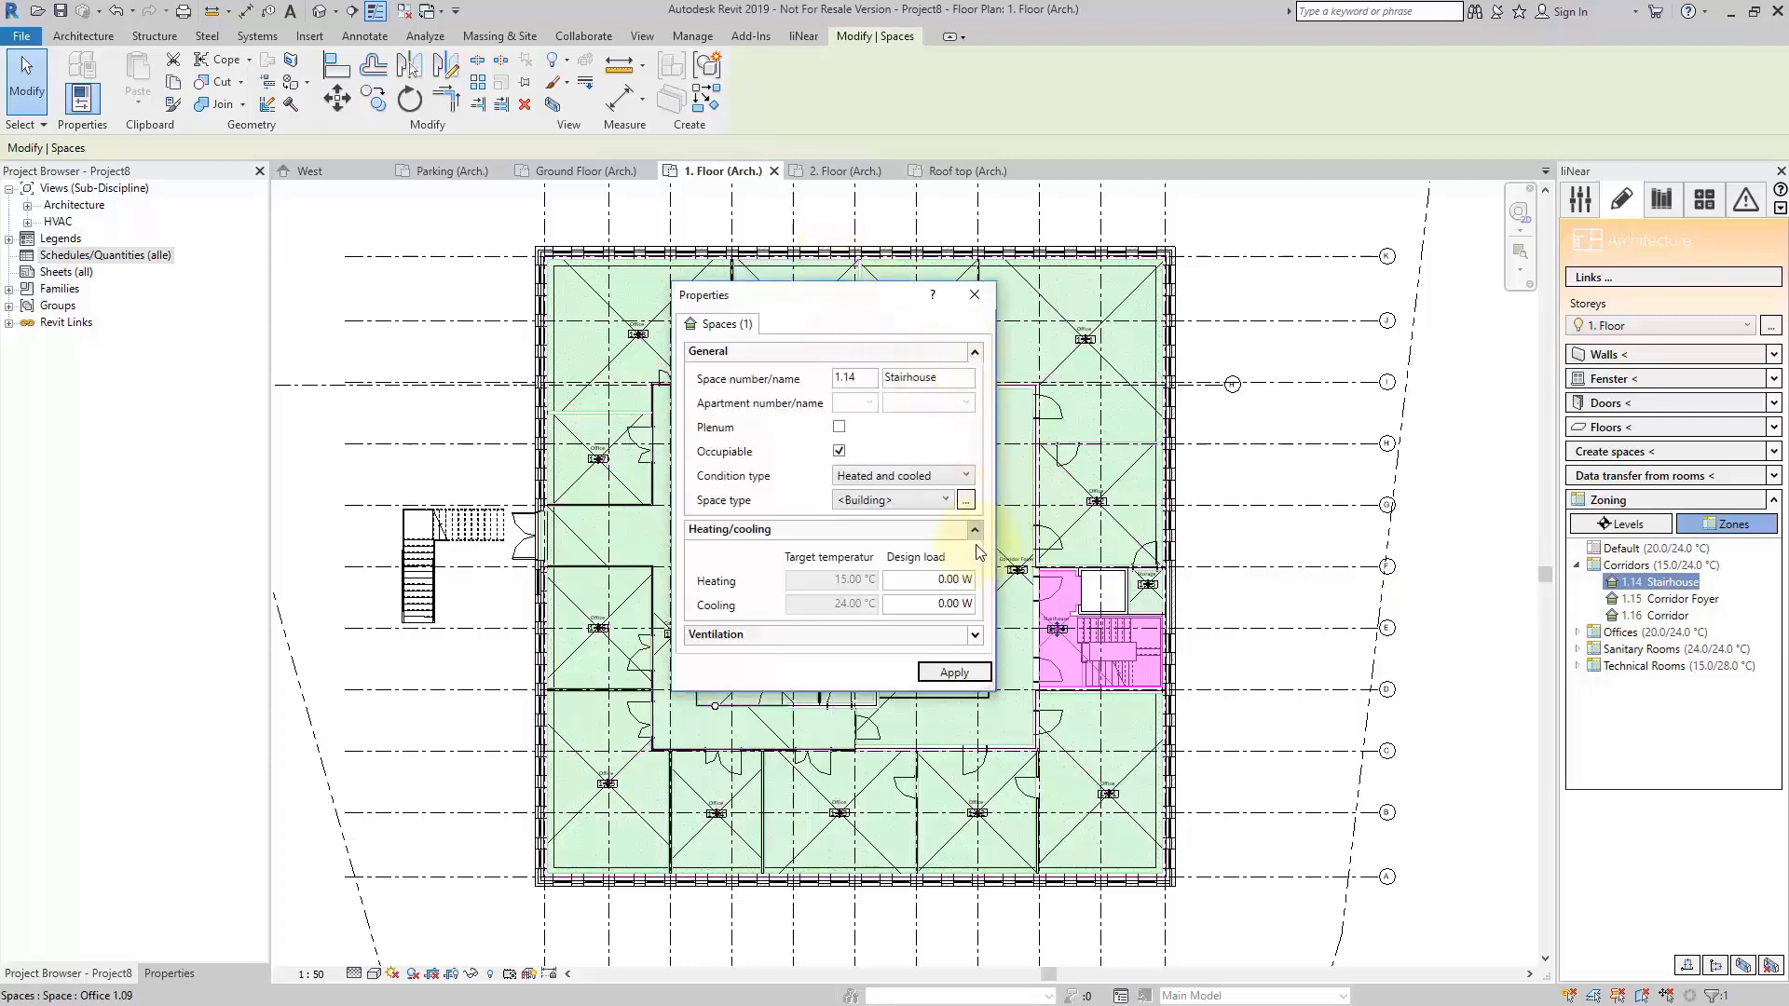
left_click(974, 634)
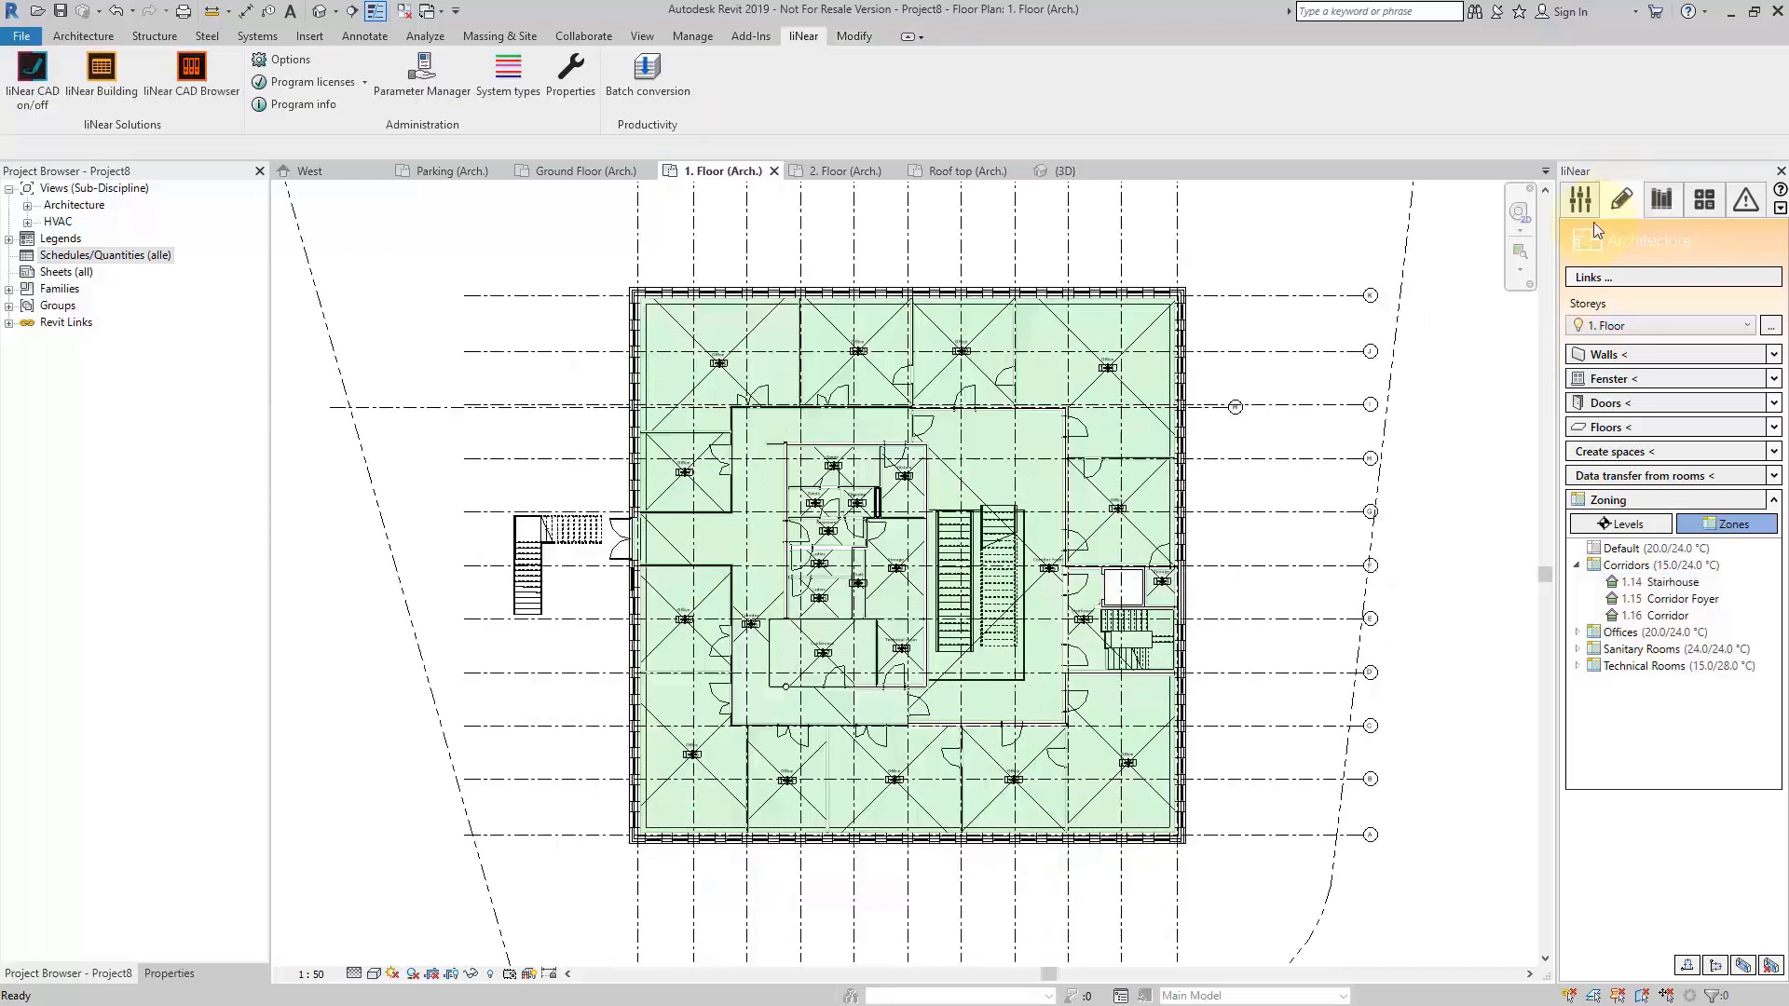
Open the project's {3D} view and display the visibility options of the Architecture discipline, including Spaces and zones.
left_click(1580, 205)
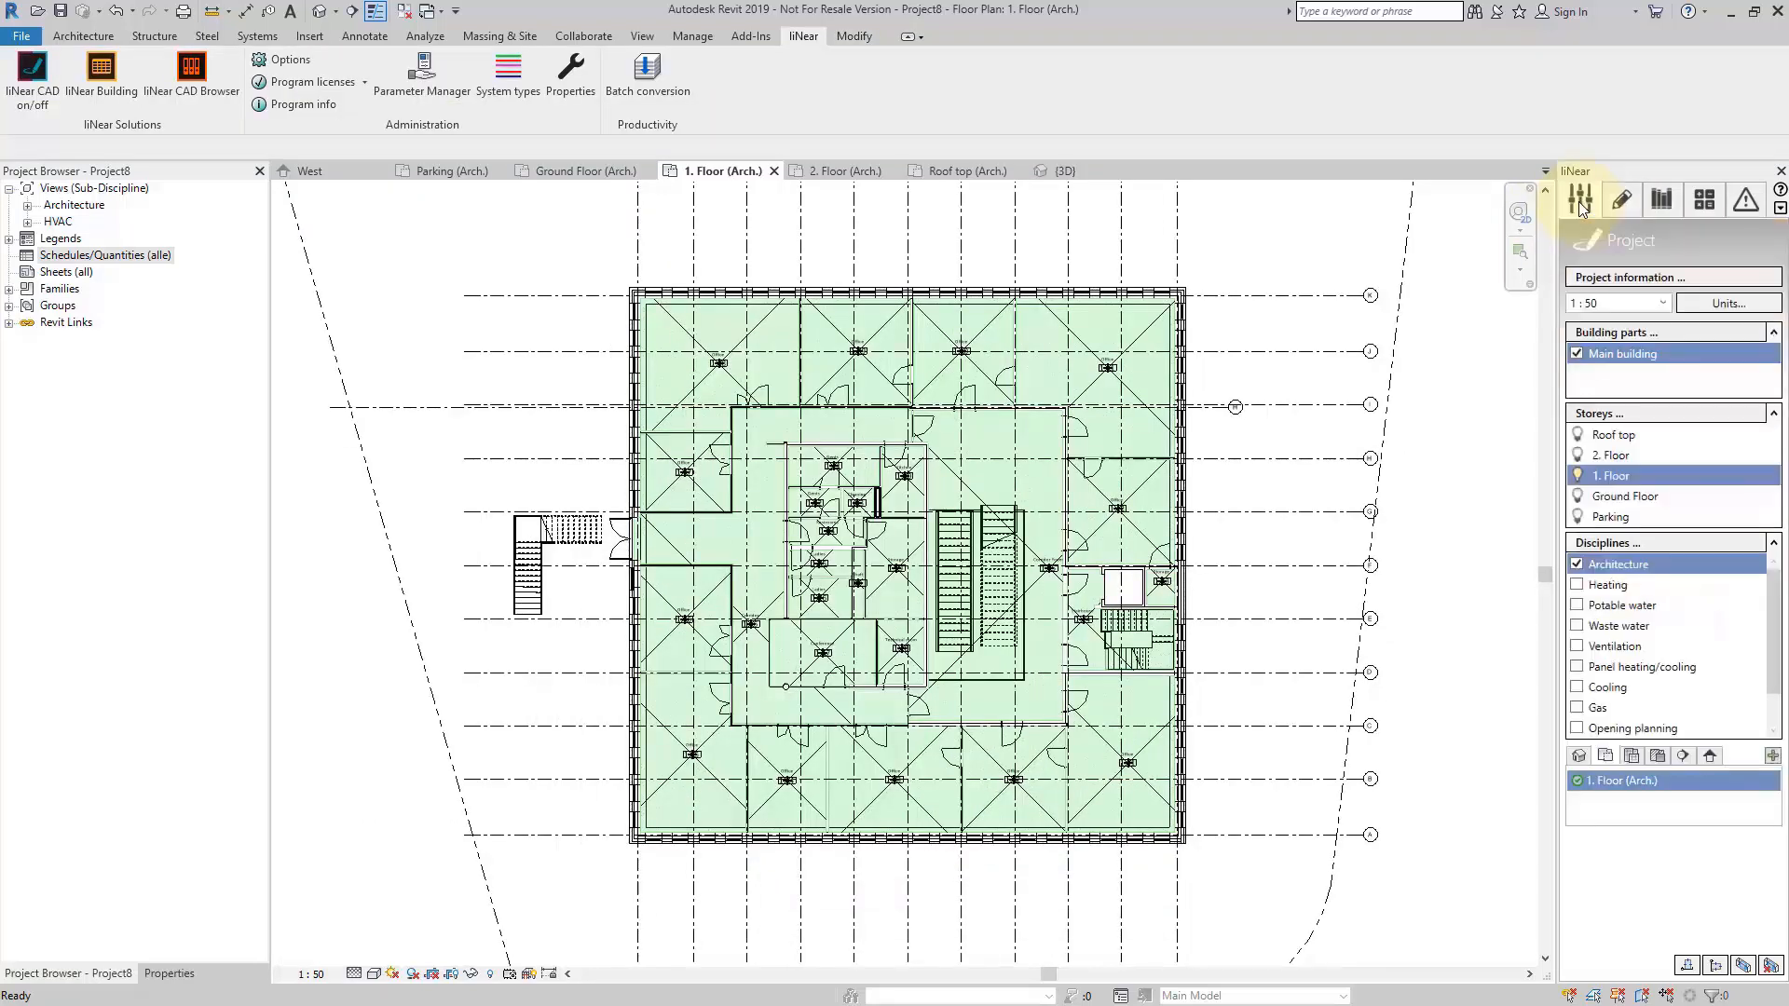
left_click(1578, 756)
double_click(1591, 782)
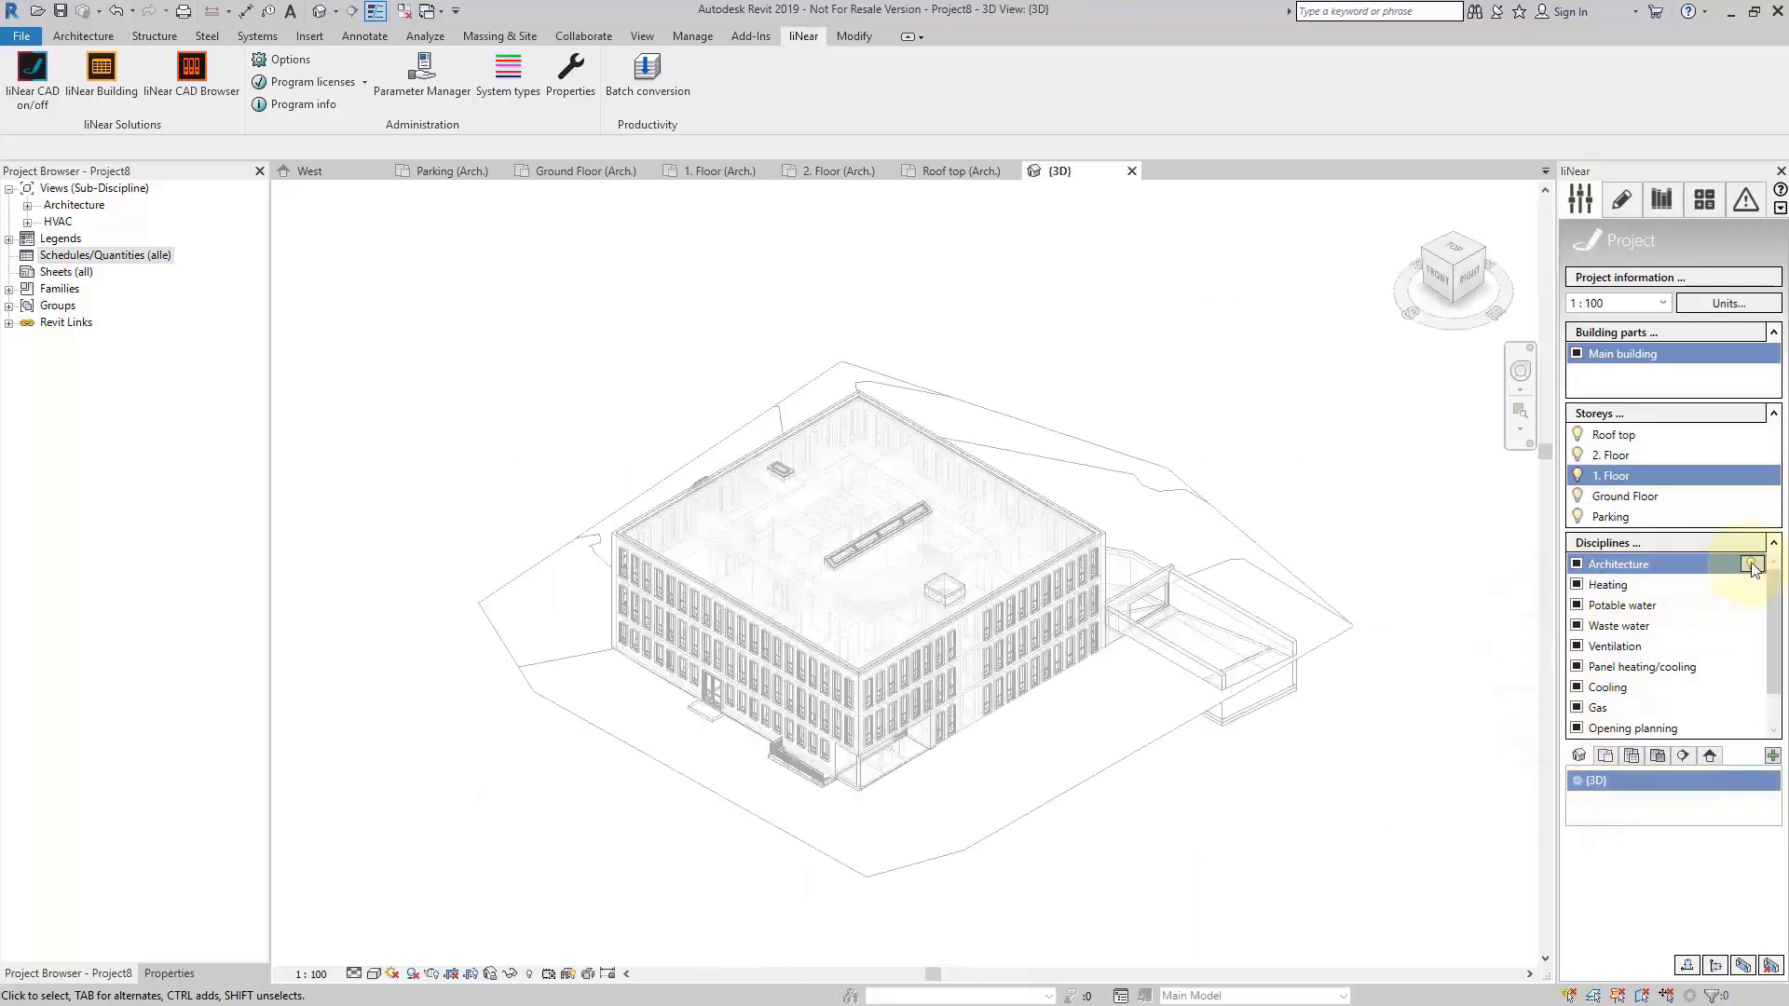
left_click(1751, 564)
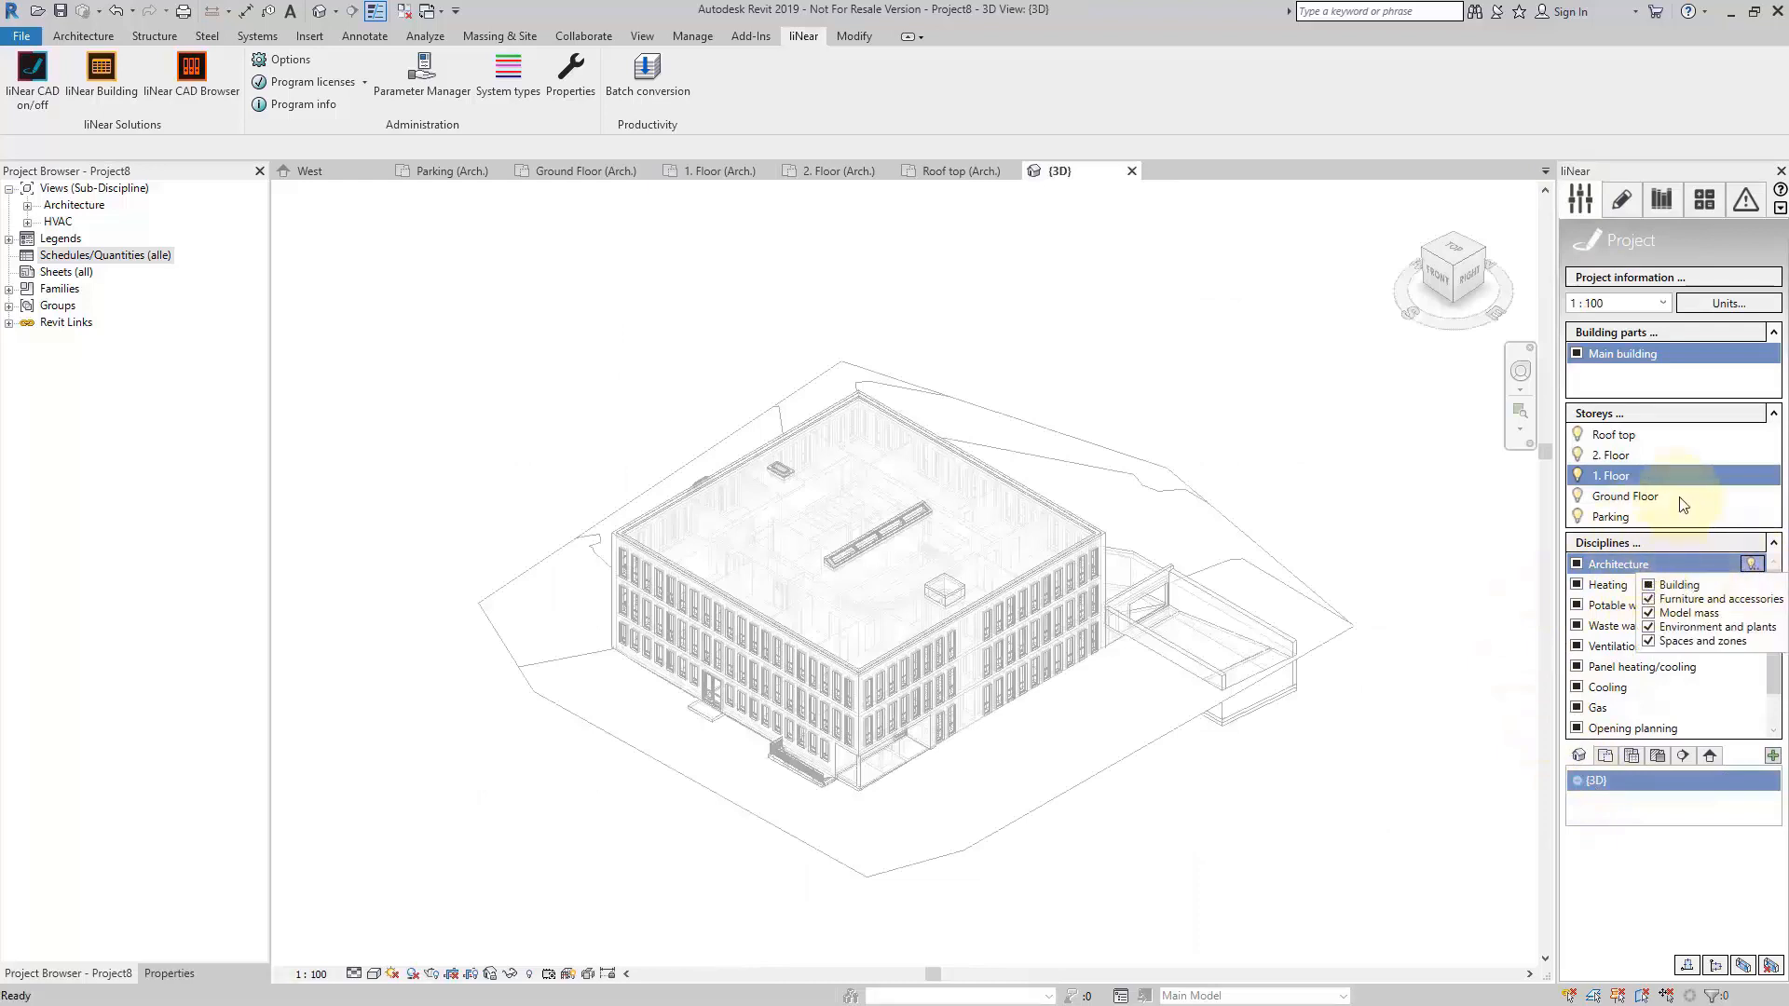
Return to the architecture zoning list and highlight the Corridors and Offices zones one after another in the 3D view.
left_click(1623, 199)
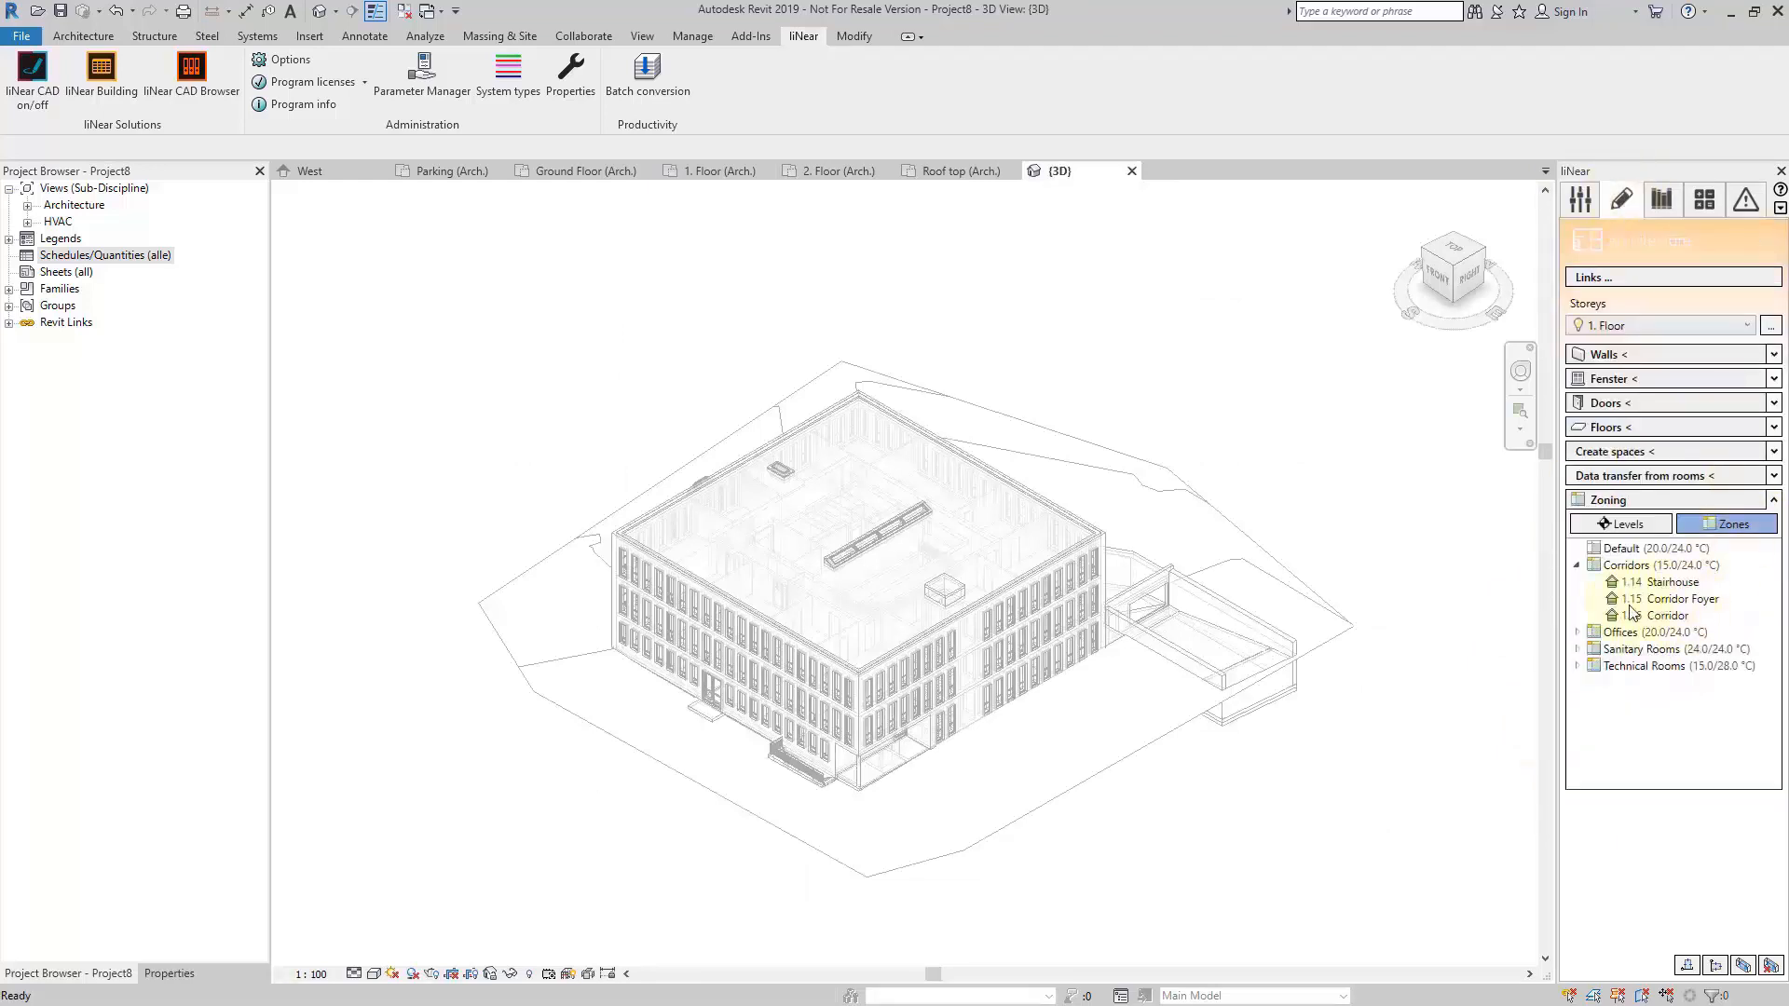
left_click(1619, 565)
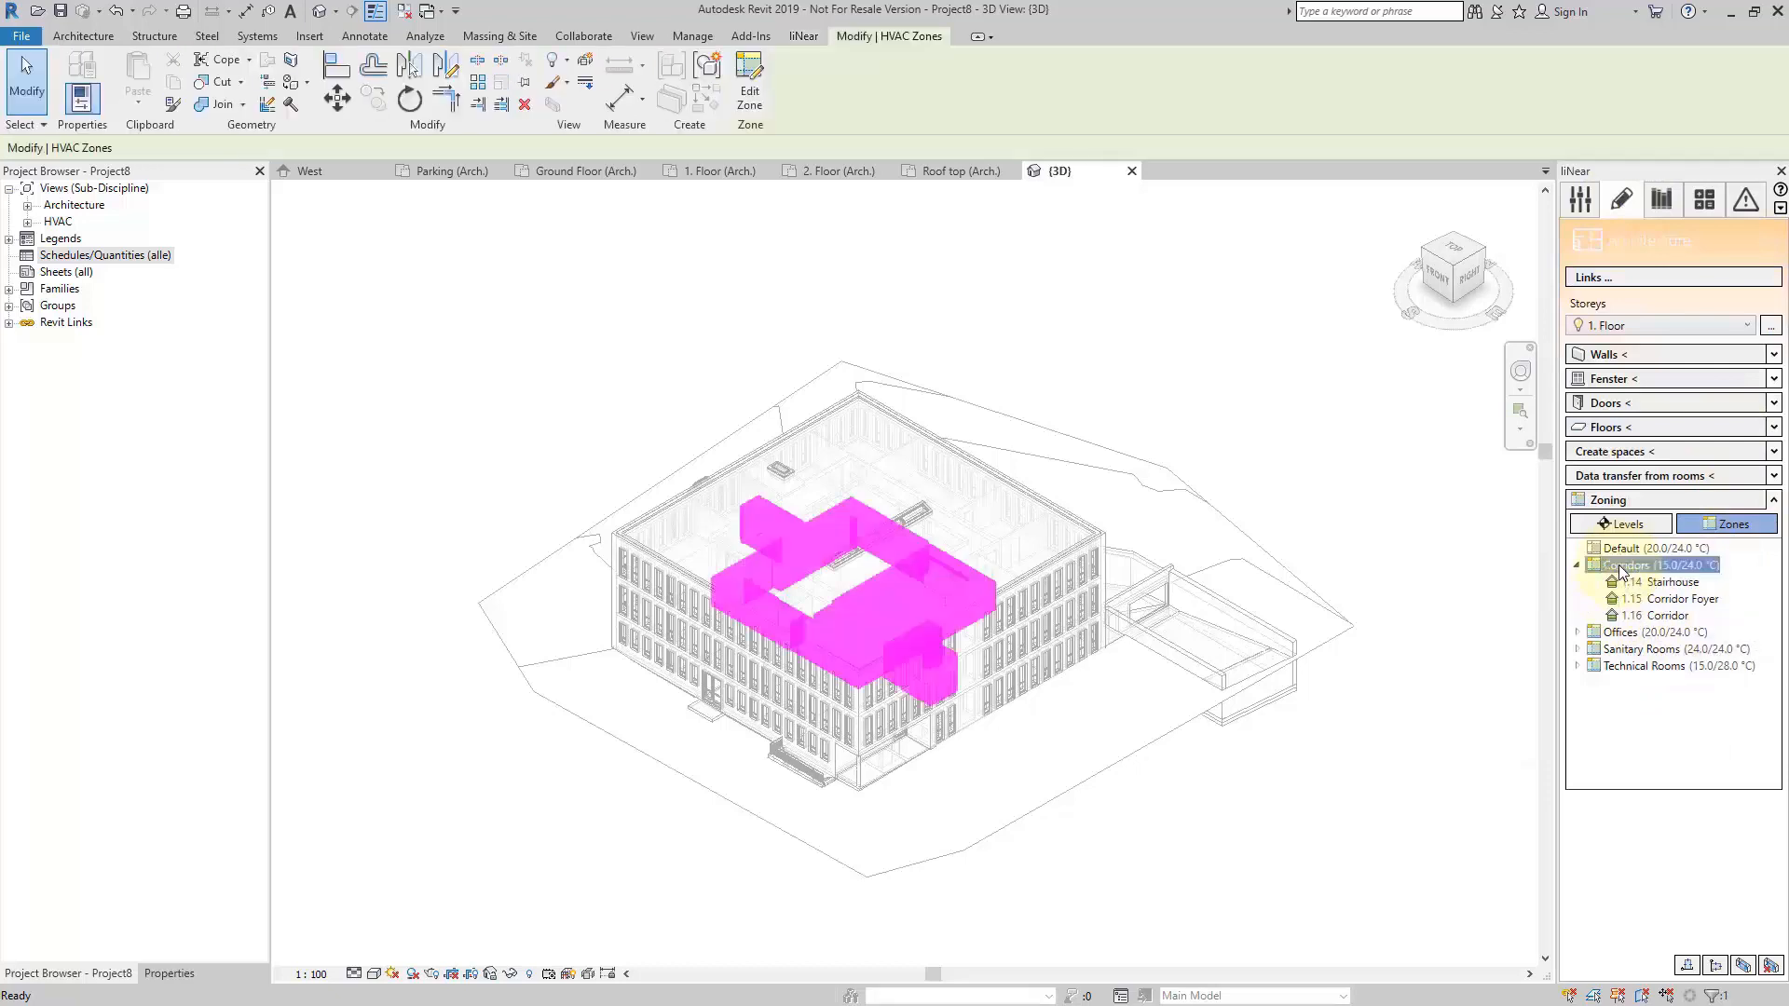
left_click(1624, 633)
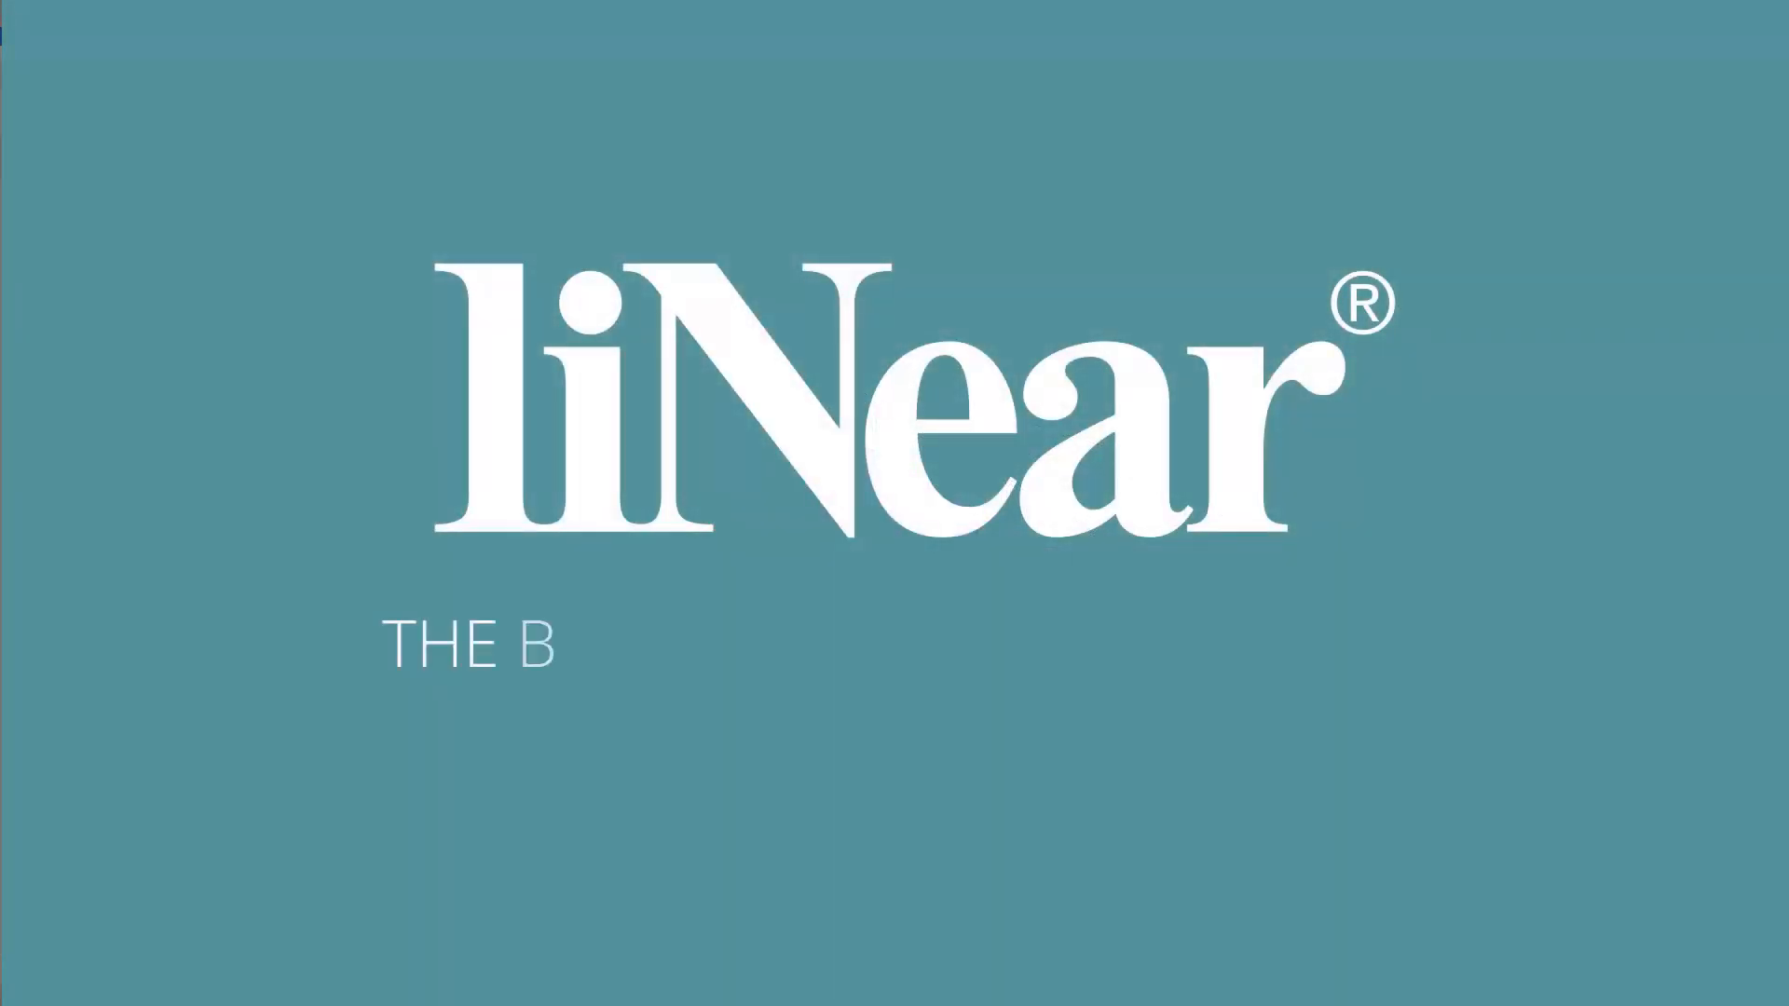